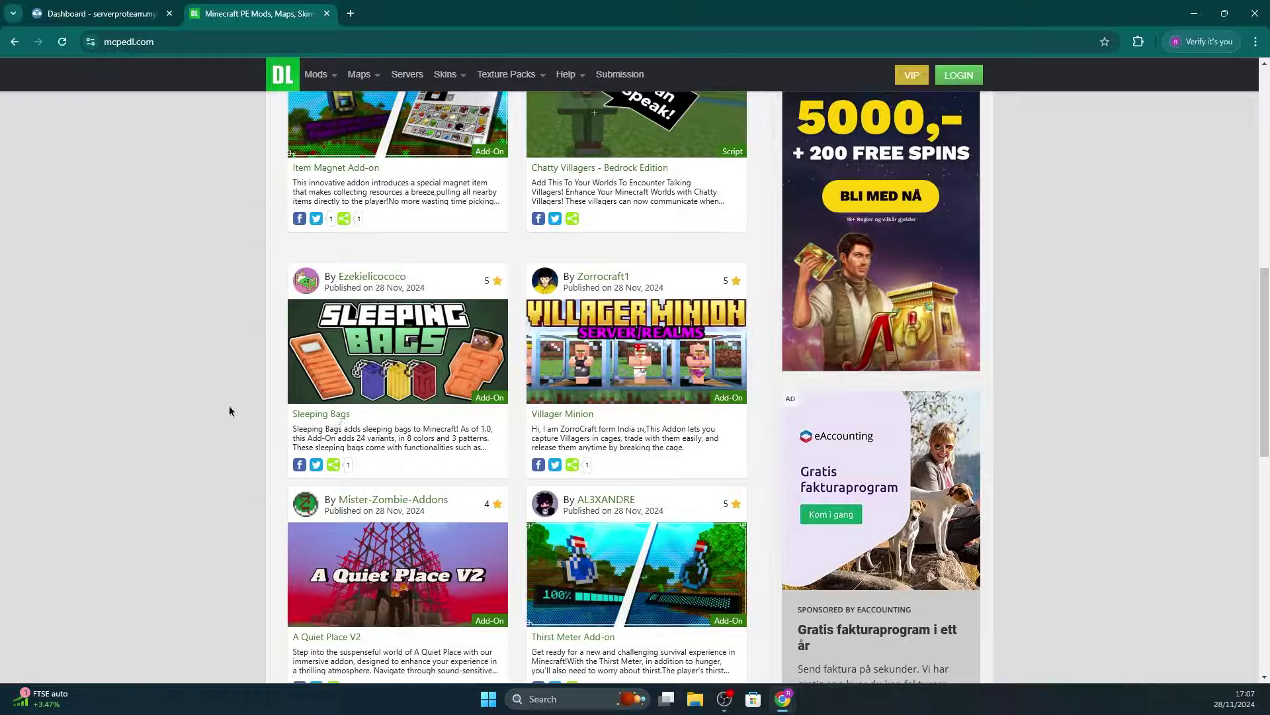
Open the Sleeping Bags post on MCPEDL and follow its 'Download Sleeping Bags 1.0' link to TRMC Studios
{"action": "left_click", "coordinate": [331, 415]}
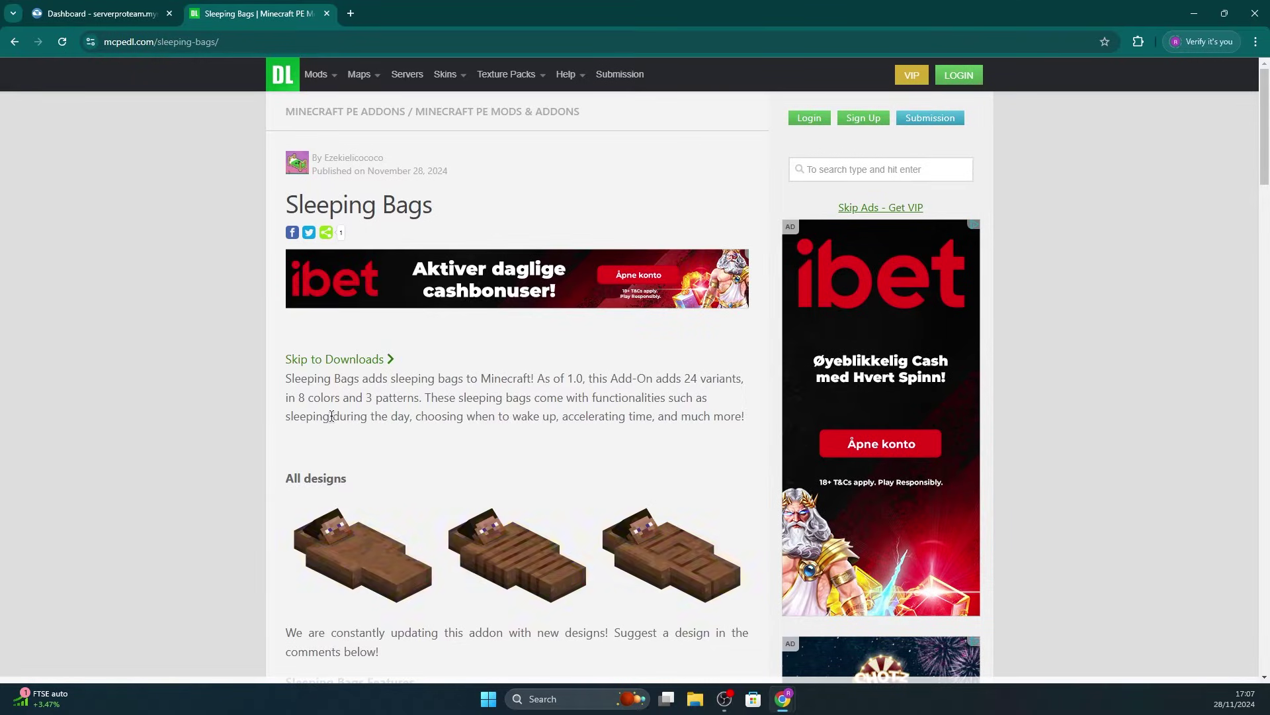
{"action": "scroll", "coordinate": [332, 415], "scroll_direction": "down", "scroll_amount": 20}
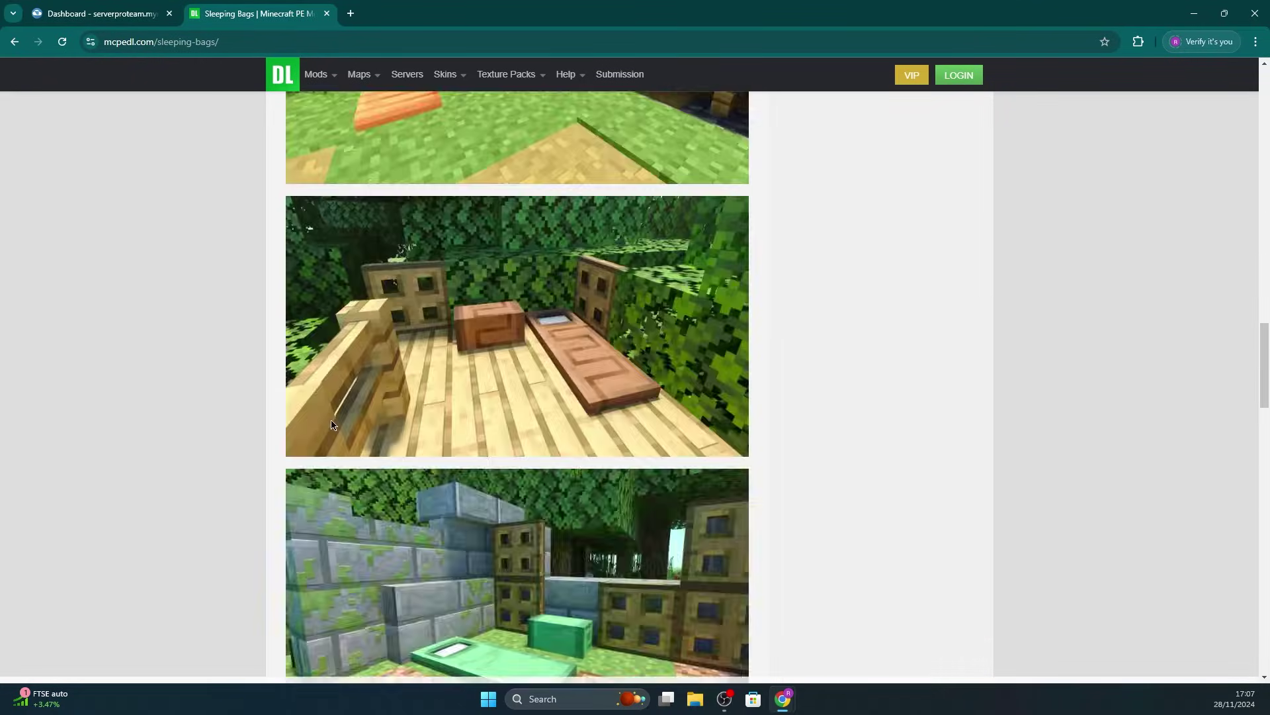
{"action": "scroll", "coordinate": [332, 423], "scroll_direction": "down", "scroll_amount": 20}
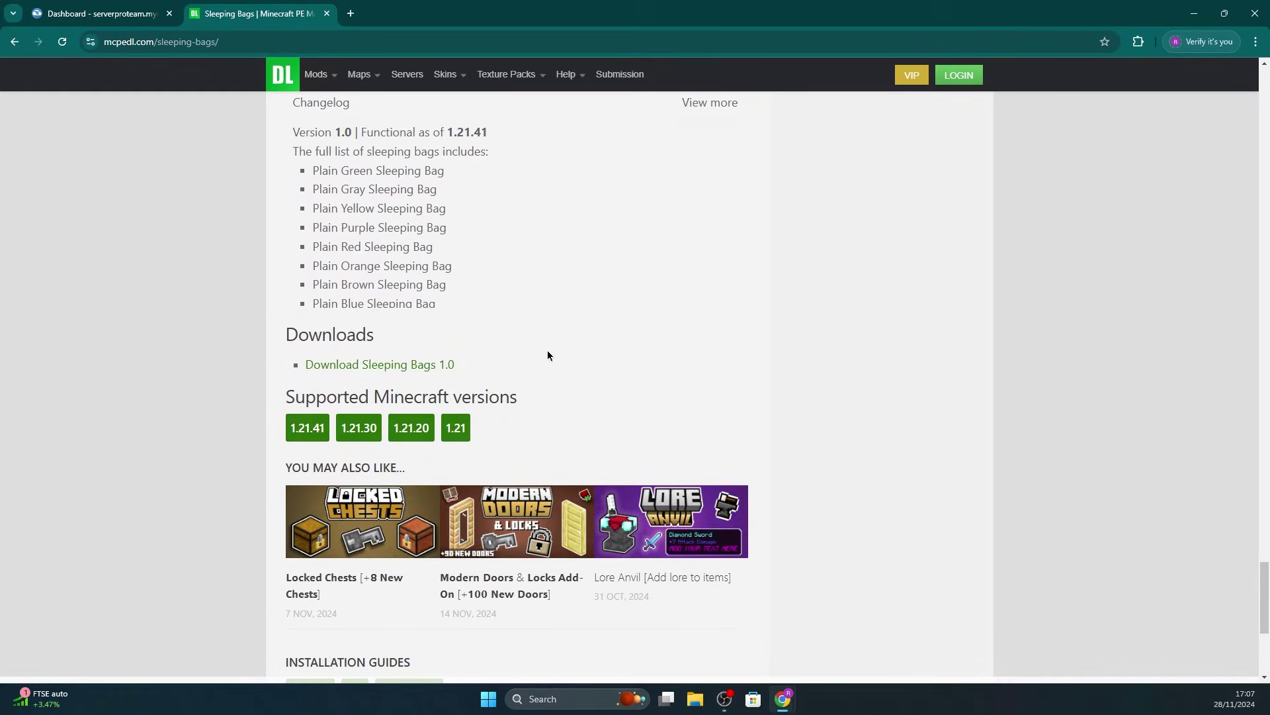
{"action": "left_click", "coordinate": [390, 368]}
{"action": "left_click", "coordinate": [514, 185]}
{"action": "scroll", "coordinate": [514, 189], "scroll_direction": "down", "scroll_amount": 15}
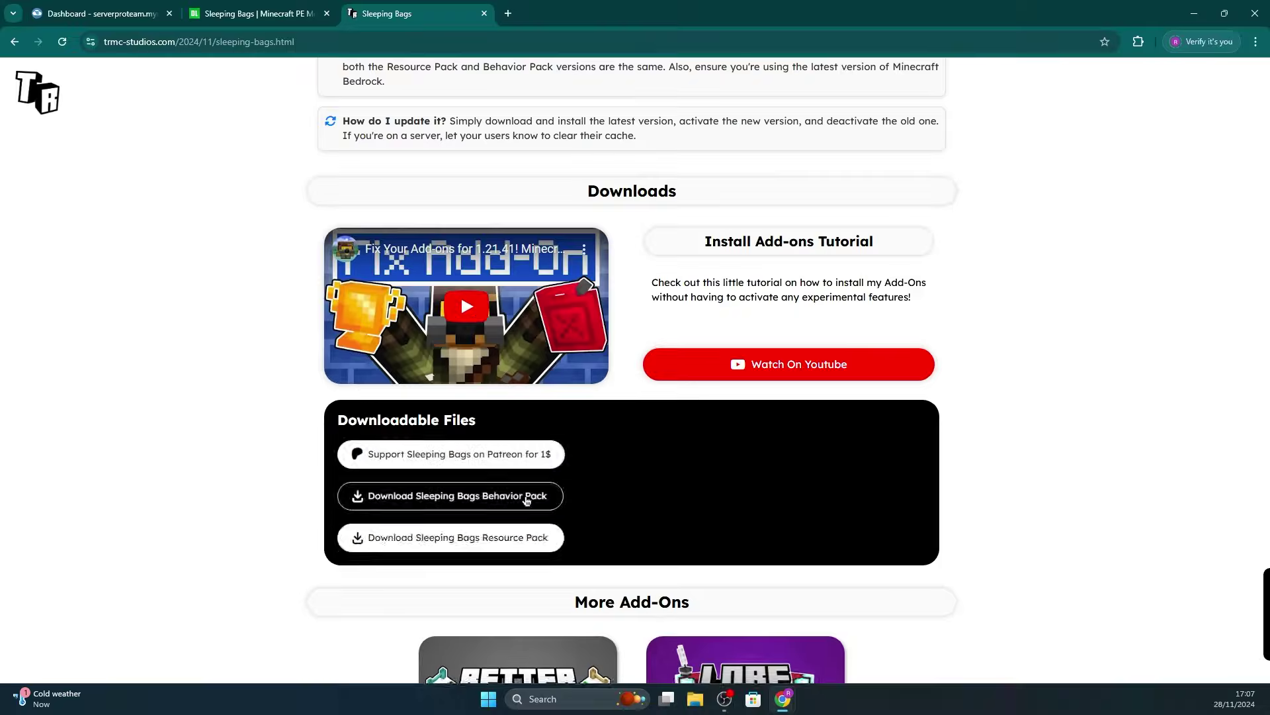
Download the Sleeping Bags Behavior Pack and Resource Pack .mcpack files via Slow Download
{"action": "left_click", "coordinate": [701, 445]}
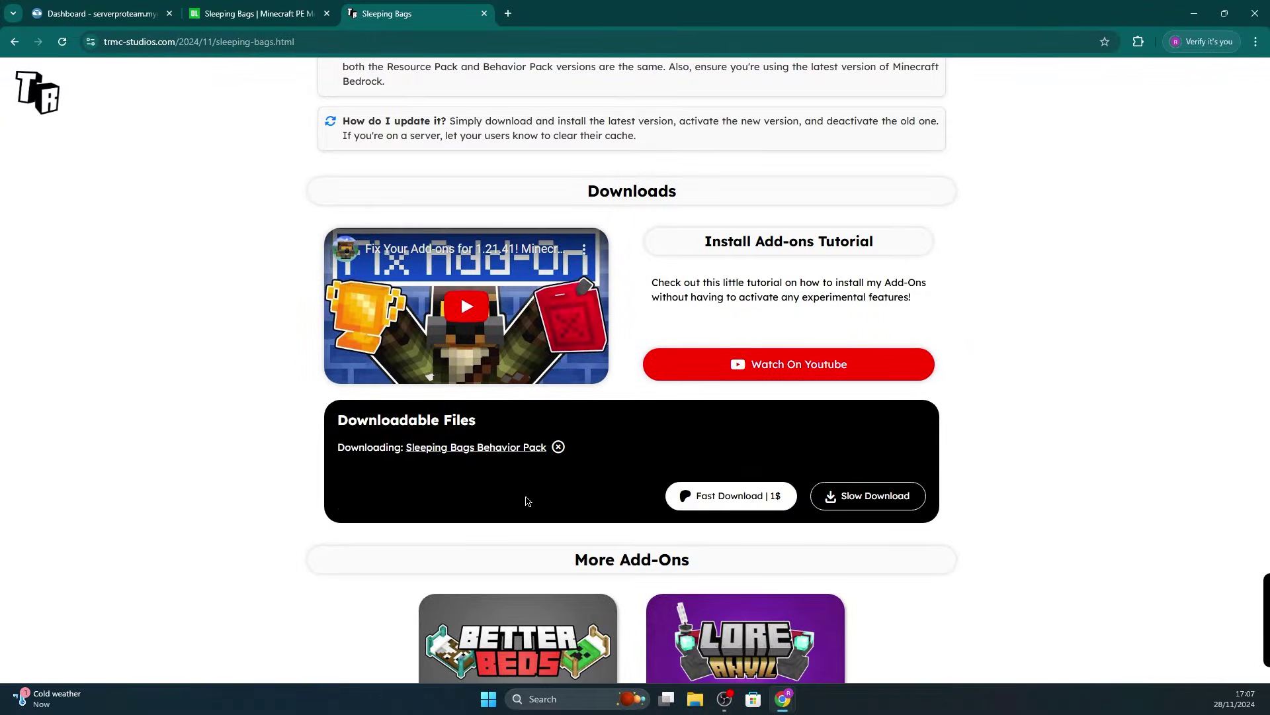
{"action": "left_click", "coordinate": [883, 507]}
{"action": "left_click", "coordinate": [860, 502]}
{"action": "scroll", "coordinate": [875, 402], "scroll_direction": "down", "scroll_amount": 1}
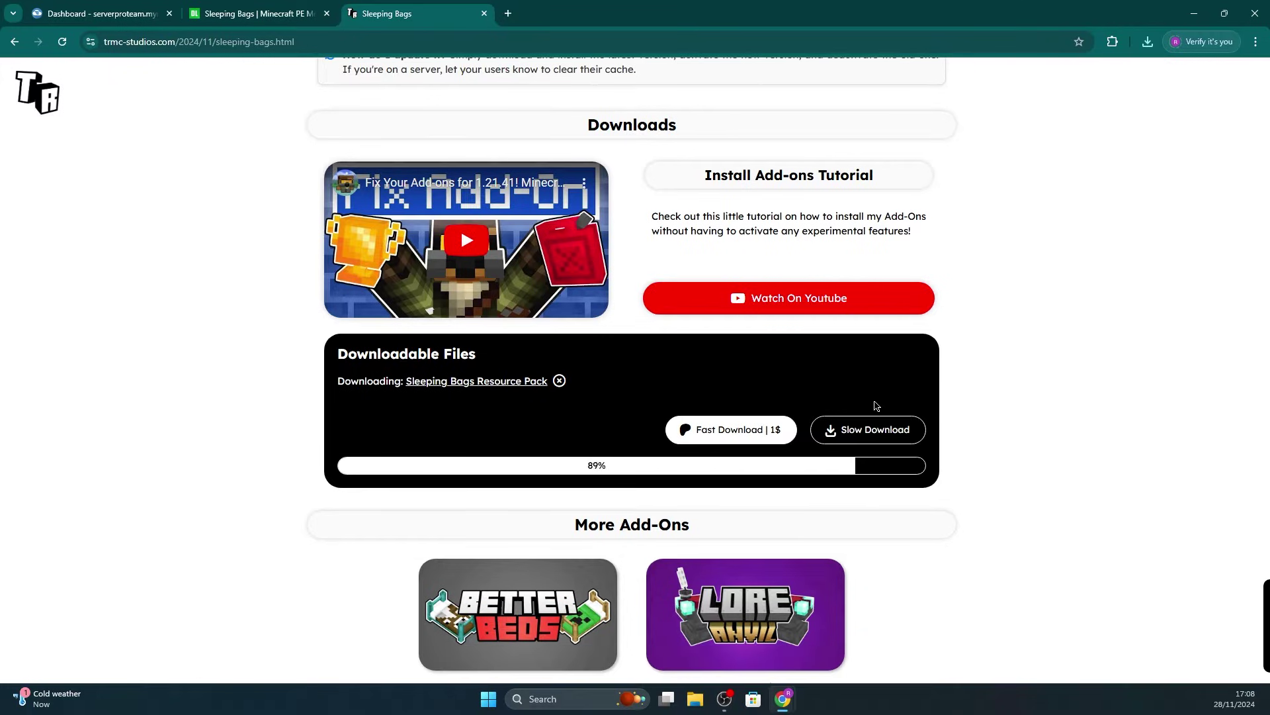
{"action": "left_click", "coordinate": [870, 431]}
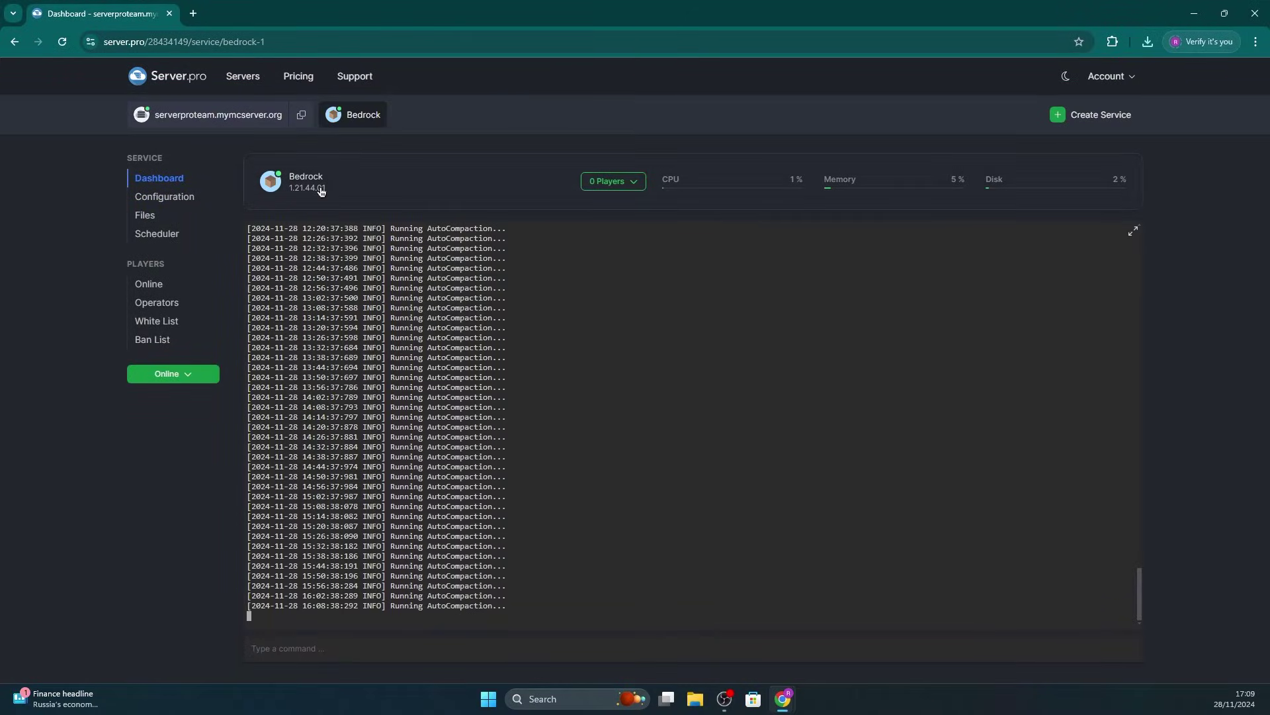
Power off the Bedrock server and open its Files manager
{"action": "left_click", "coordinate": [177, 374]}
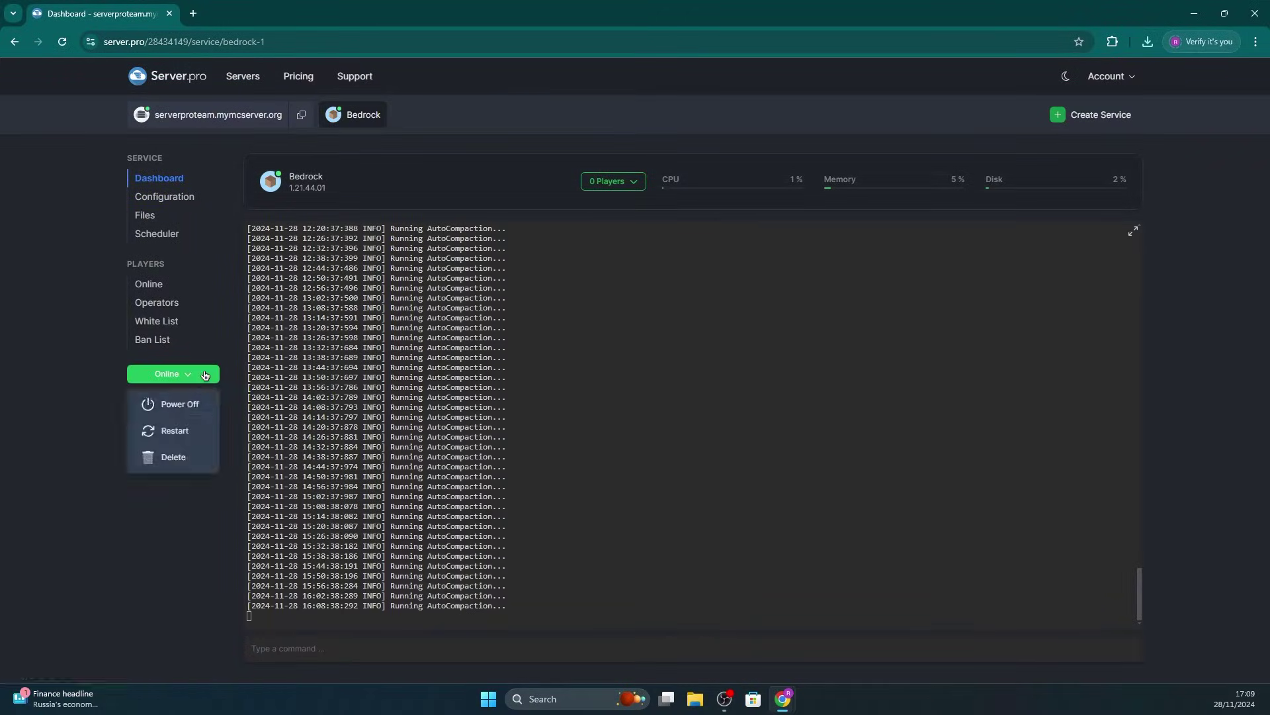
{"action": "left_click", "coordinate": [181, 405]}
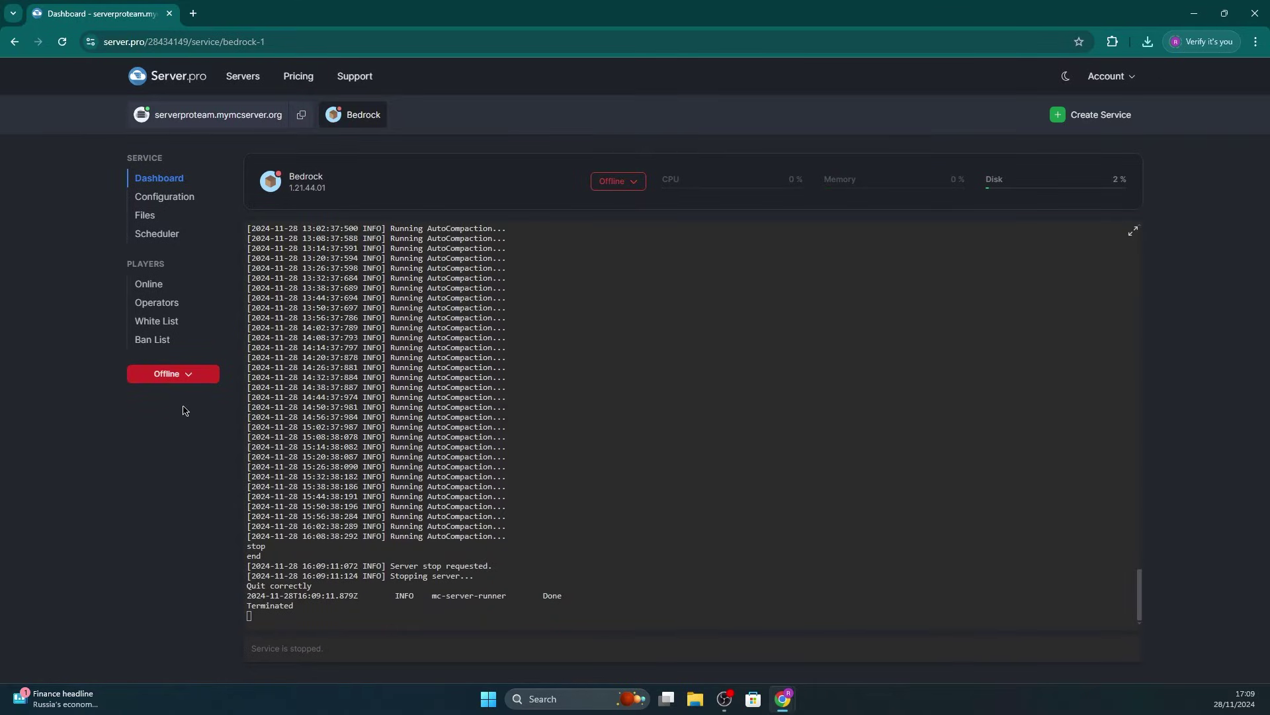
{"action": "left_click", "coordinate": [163, 217]}
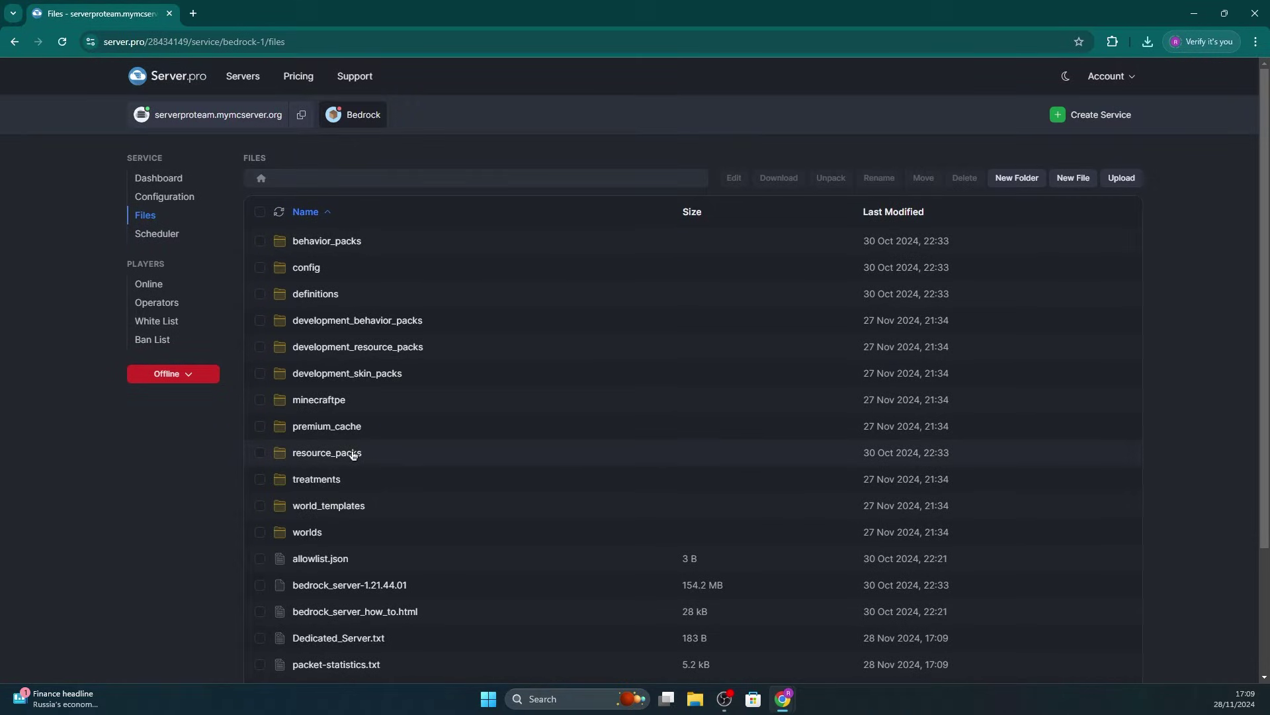
Extract the Sleeping Bags RP and BP .mcpack files into Downloads with WinRAR, then open behavior_packs
{"action": "key", "text": "alt+Tab"}
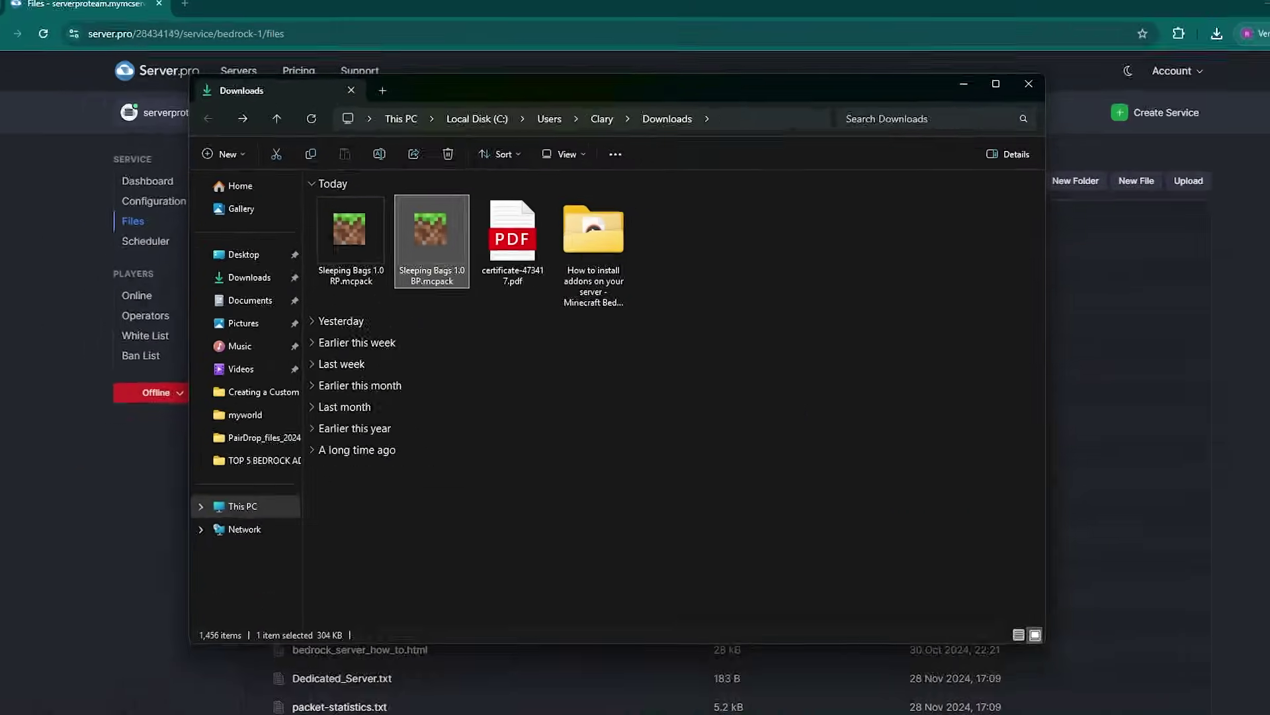
{"action": "double_click", "coordinate": [419, 344]}
{"action": "left_click", "coordinate": [335, 565]}
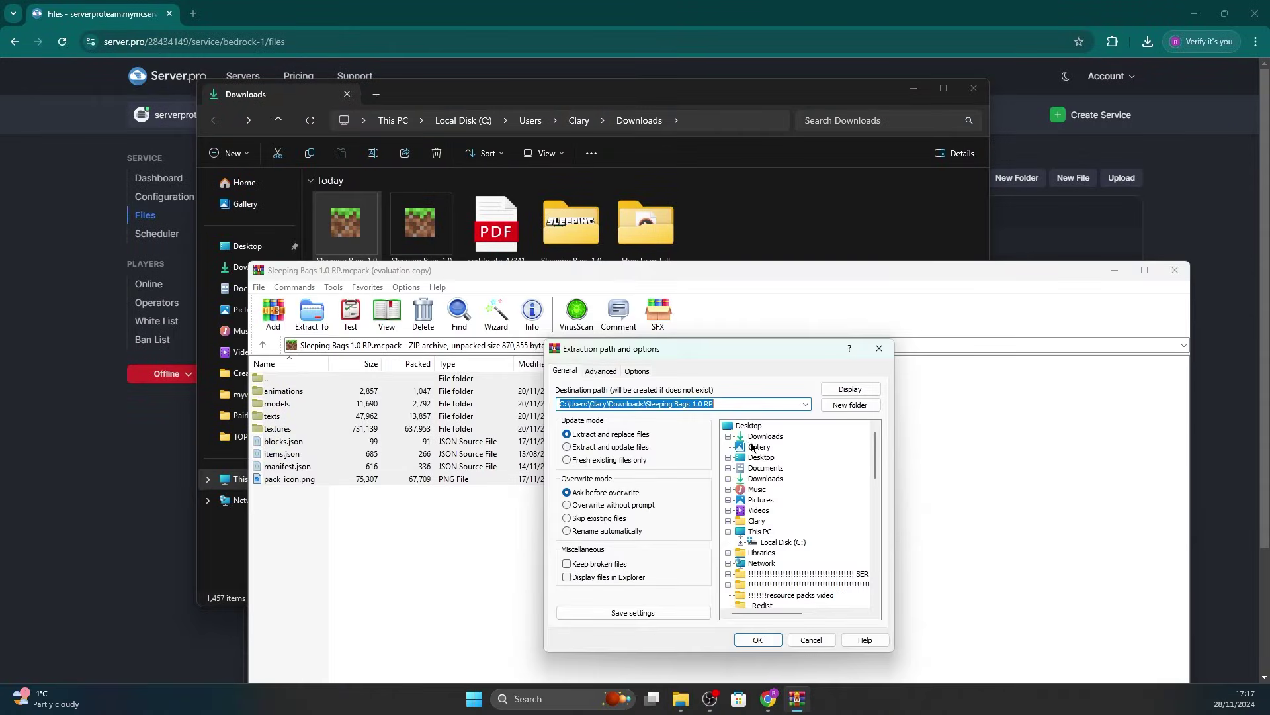
{"action": "left_click", "coordinate": [757, 639]}
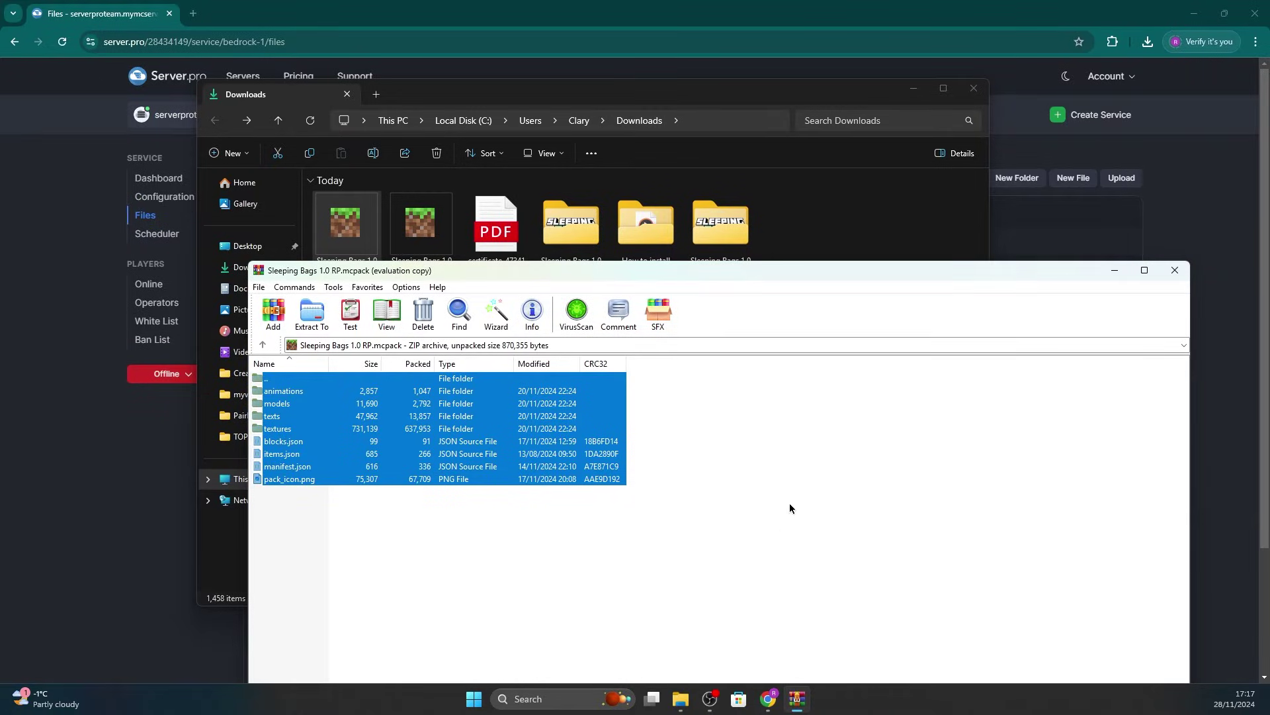
{"action": "left_click", "coordinate": [1170, 276]}
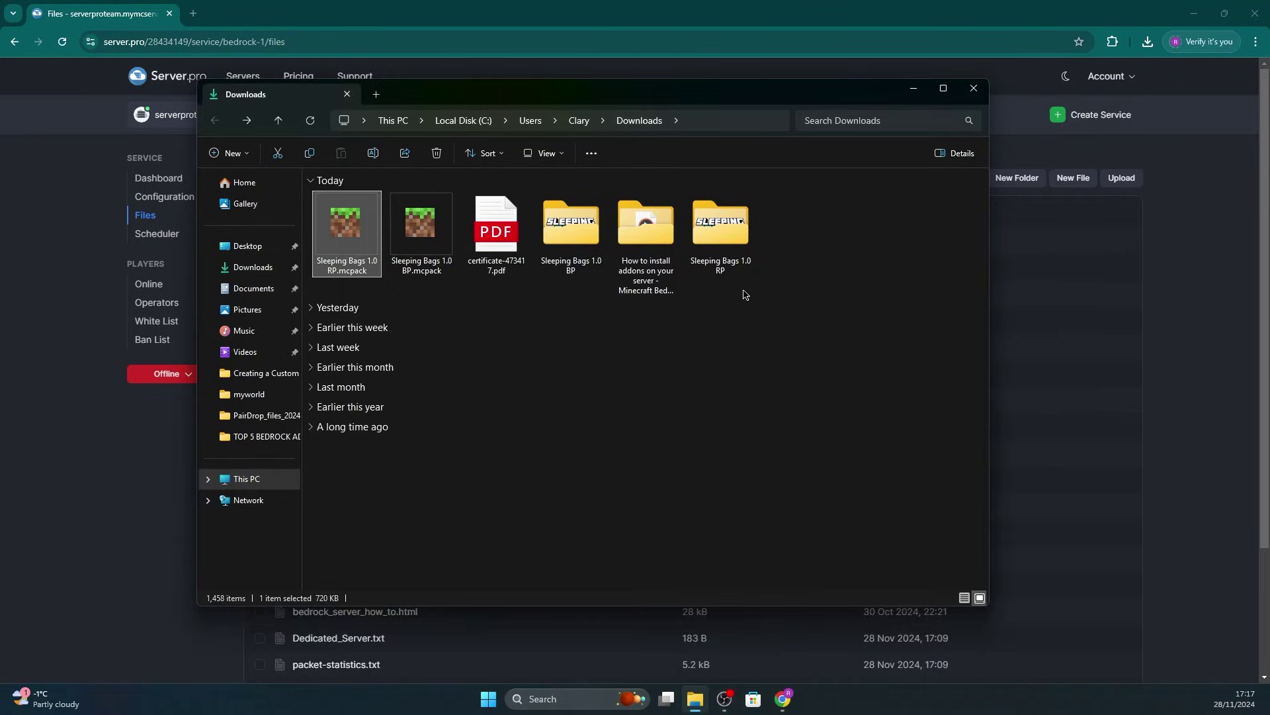
{"action": "double_click", "coordinate": [742, 291]}
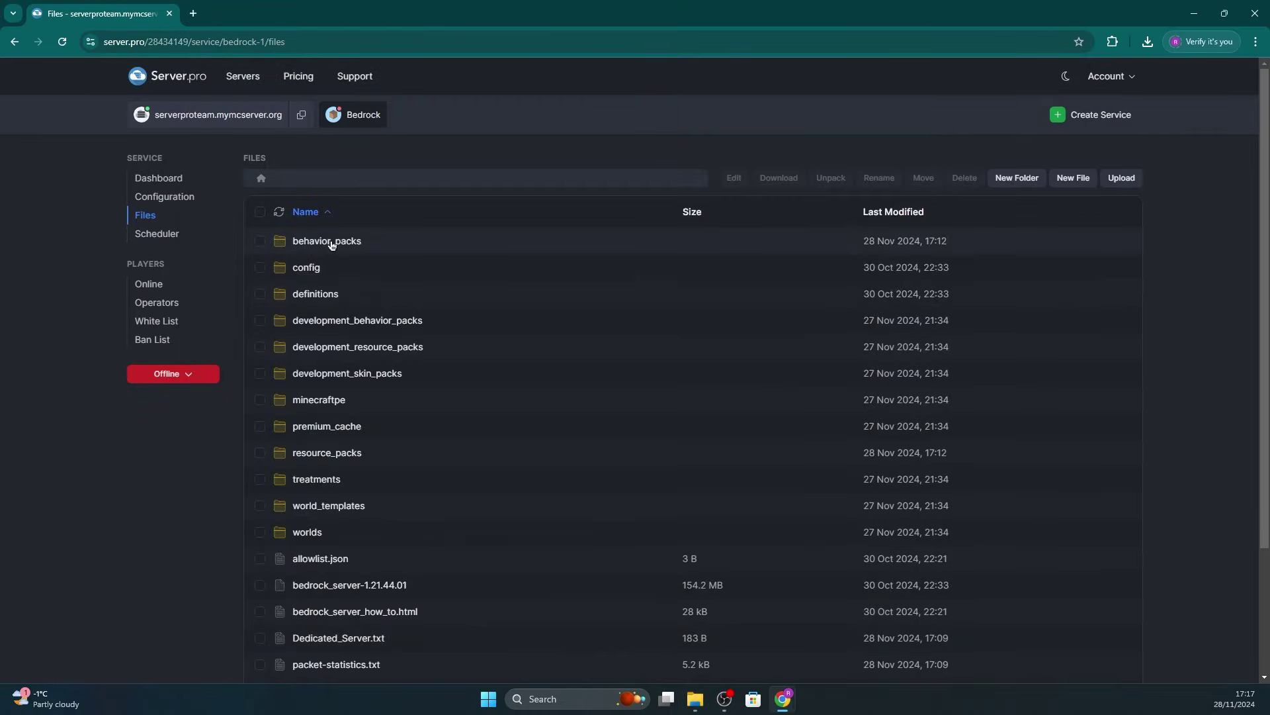
{"action": "left_click", "coordinate": [332, 243]}
Upload the Sleeping Bags BP folder into the server's behavior_packs folder
{"action": "scroll", "coordinate": [454, 336], "scroll_direction": "down", "scroll_amount": 15}
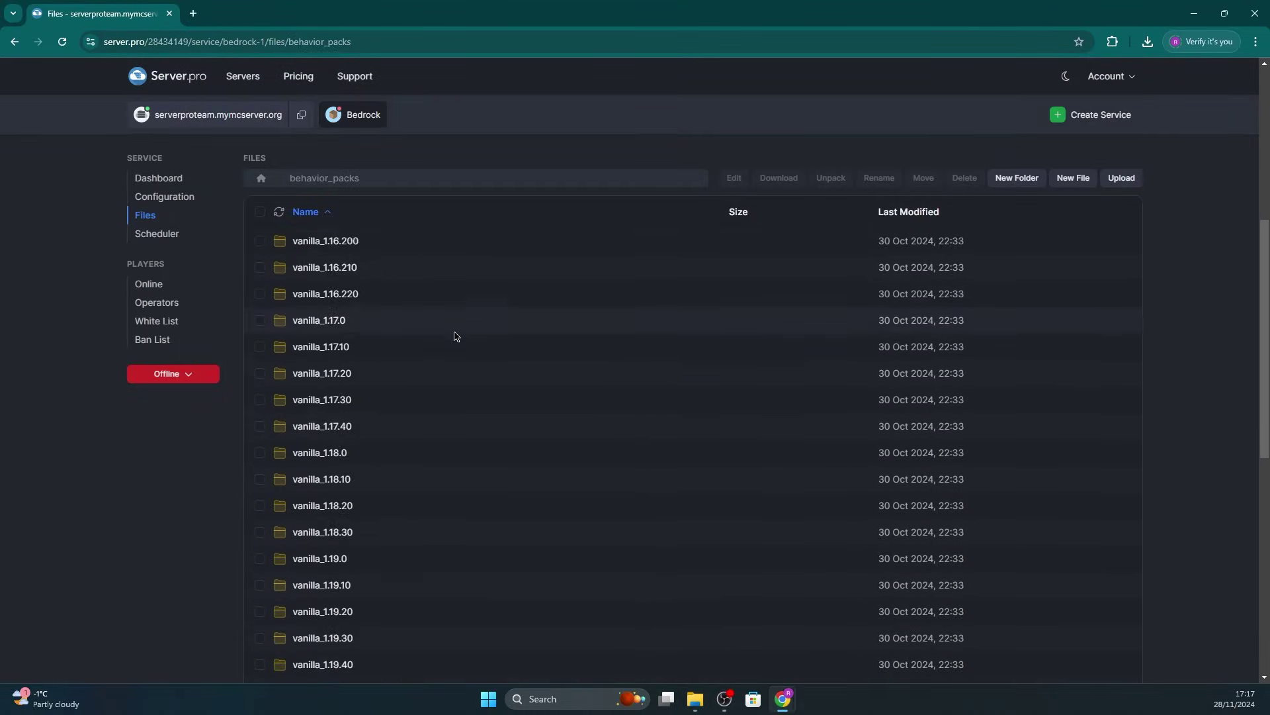
{"action": "left_click", "coordinate": [695, 699]}
{"action": "left_click_drag", "start_coordinate": [766, 224], "coordinate": [1078, 320]}
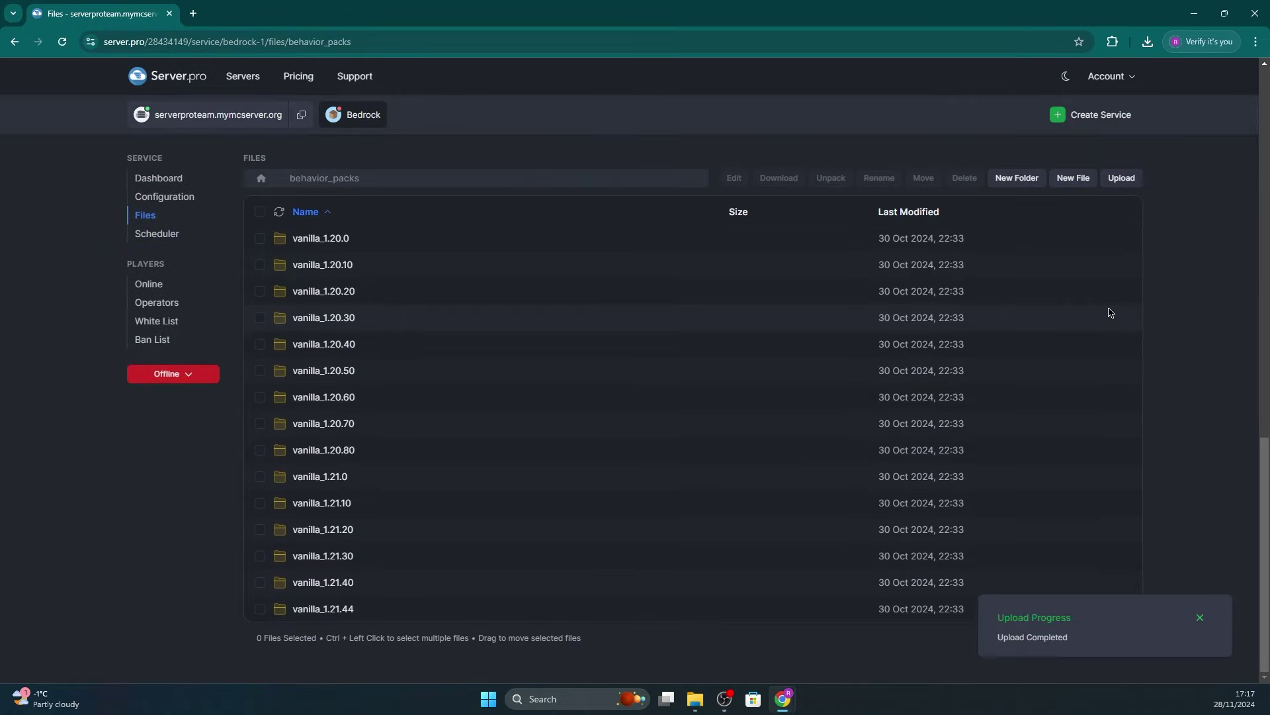
Upload the Sleeping Bags 1.0 RP folder into the server's resource_packs folder
{"action": "left_click", "coordinate": [146, 216]}
{"action": "left_click", "coordinate": [329, 454]}
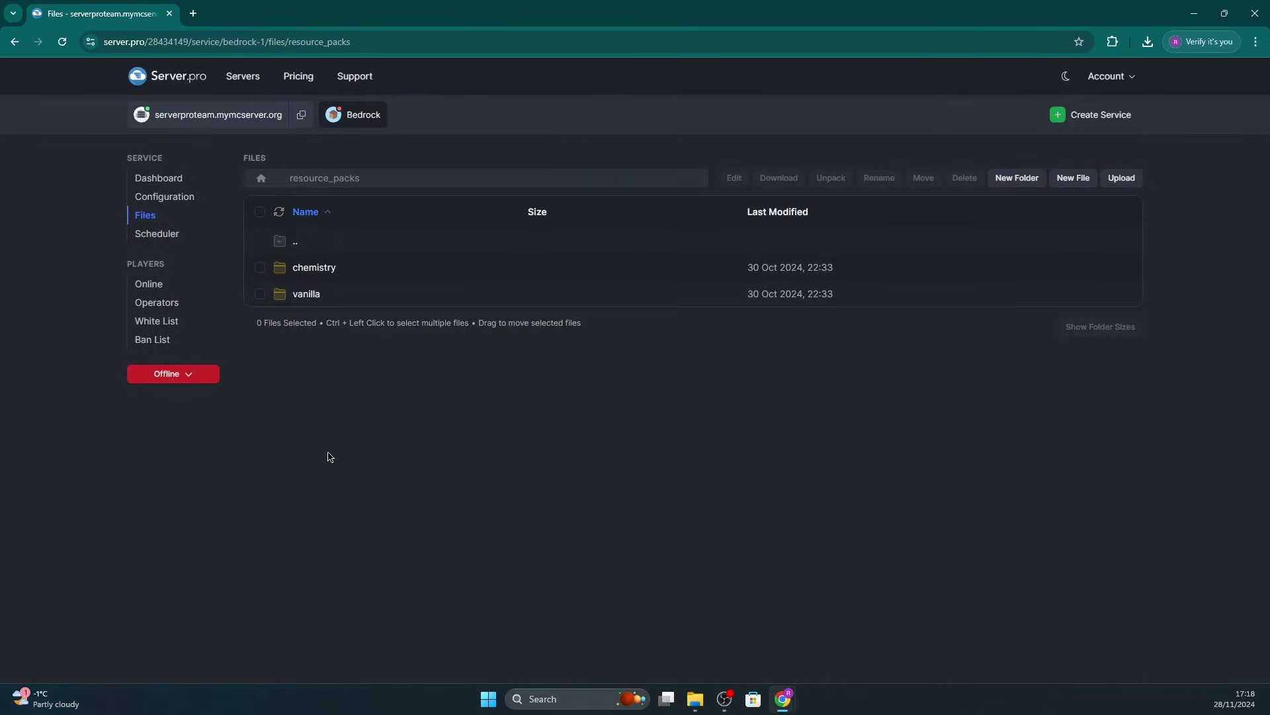
{"action": "left_click", "coordinate": [694, 700]}
{"action": "left_click", "coordinate": [623, 227], "text": "ctrl"}
{"action": "left_click_drag", "start_coordinate": [623, 227], "coordinate": [1042, 417]}
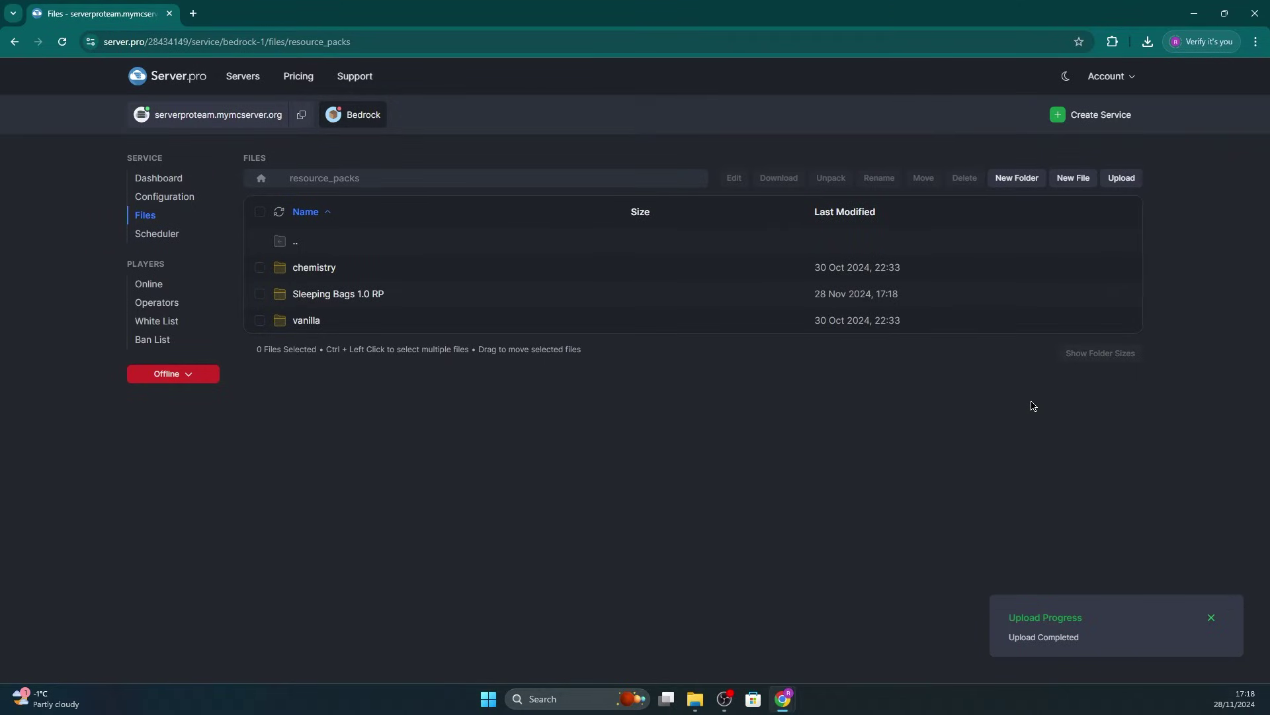
Open the worlds > Bedrock level folder in the server files
{"action": "left_click", "coordinate": [154, 217]}
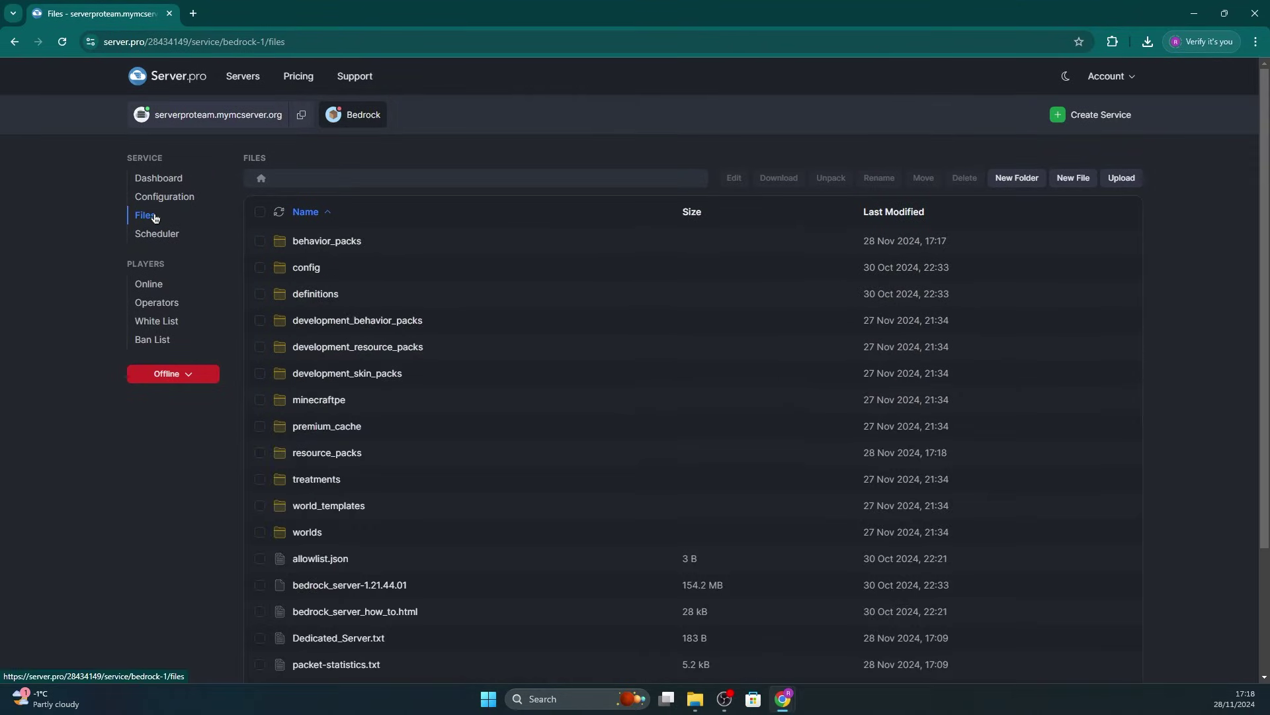
{"action": "scroll", "coordinate": [391, 390], "scroll_direction": "down", "scroll_amount": 2}
{"action": "left_click", "coordinate": [307, 397]}
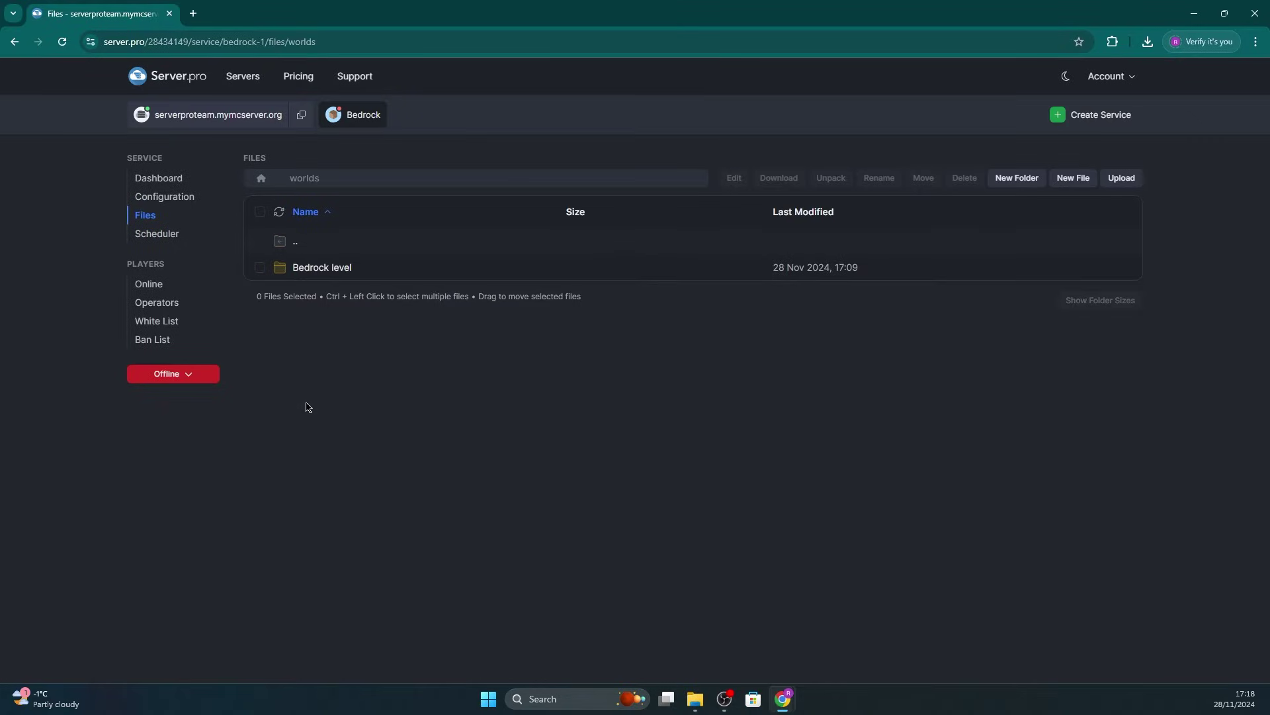
{"action": "left_click", "coordinate": [317, 268]}
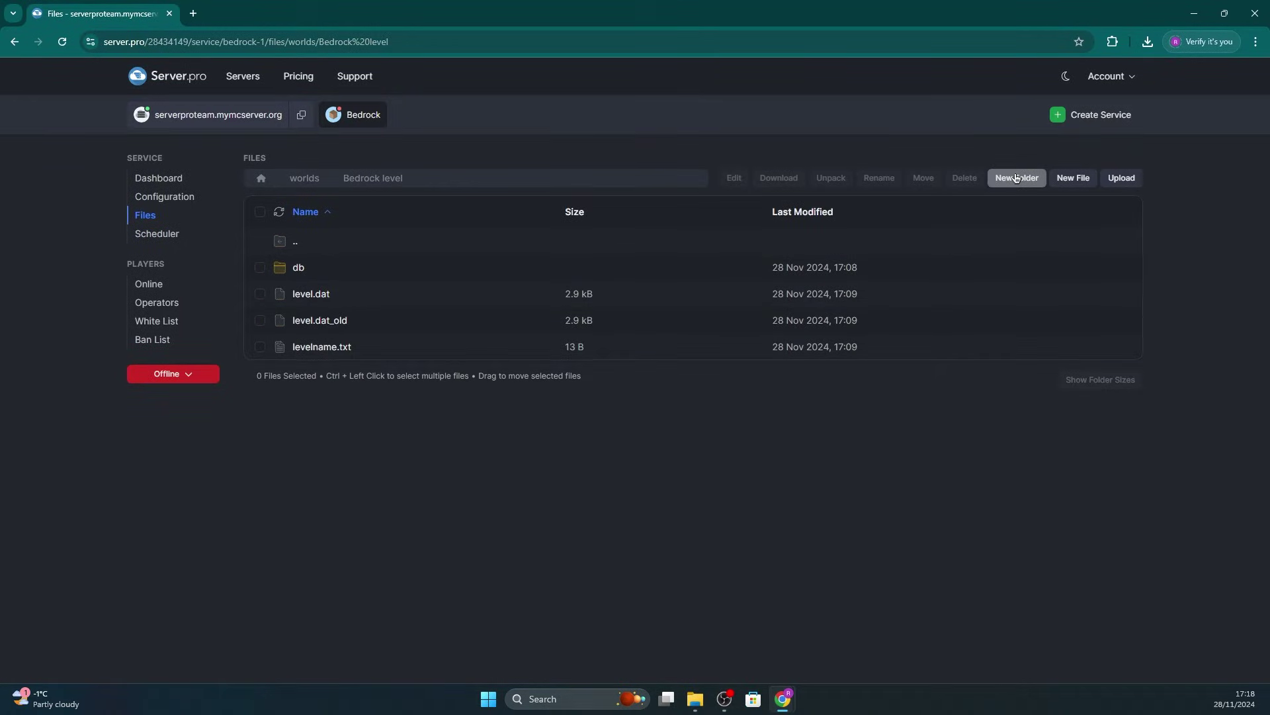
Create world_behavior_packs.json there containing the pasted pack_id and version template
{"action": "left_click", "coordinate": [1077, 179]}
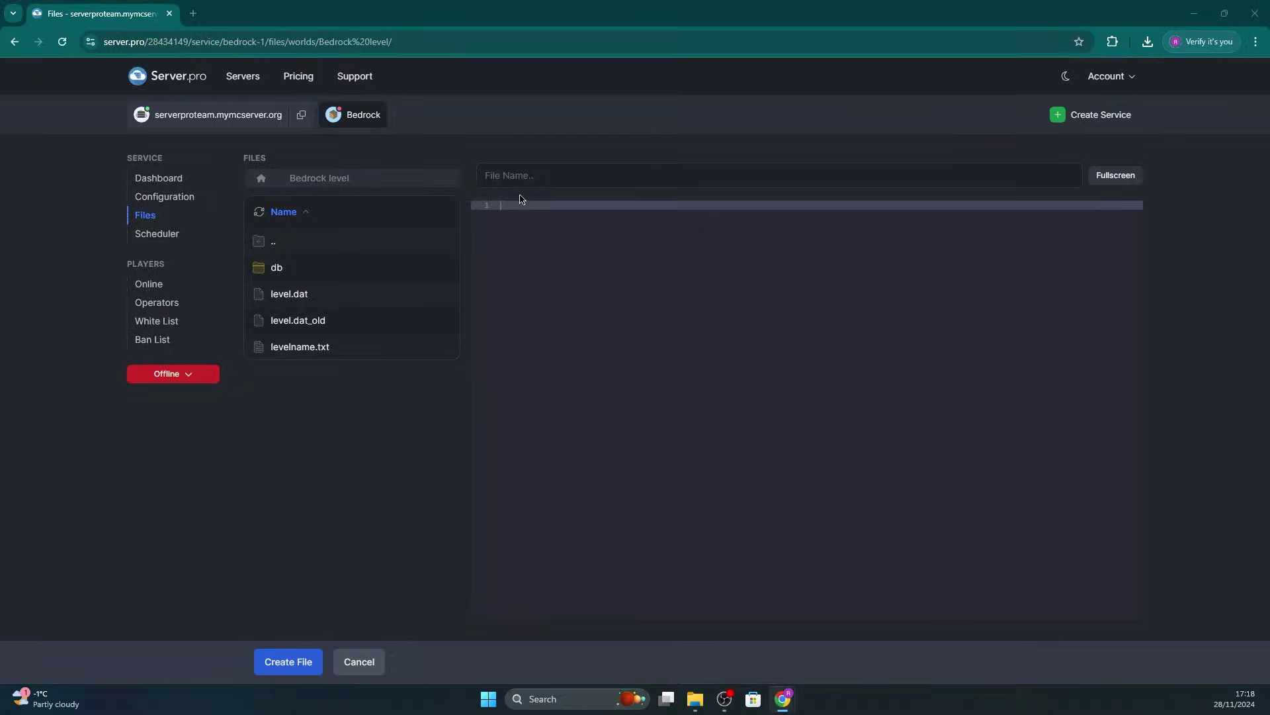
{"action": "left_click", "coordinate": [526, 179]}
{"action": "type", "text": "world_behavior_packs.json"}
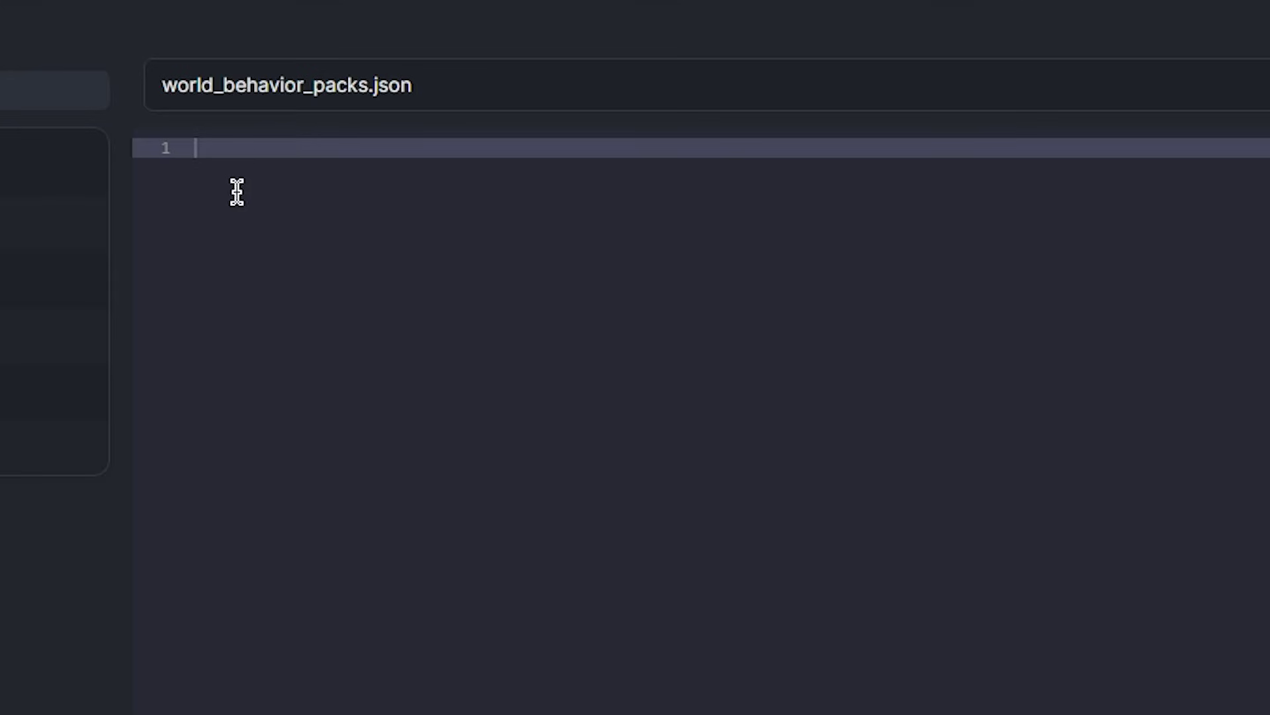
{"action": "type", "text": "[  {   \"pack_id\" : \"UUID HERE\",   \"version\" : [version,number,here]  } ]"}
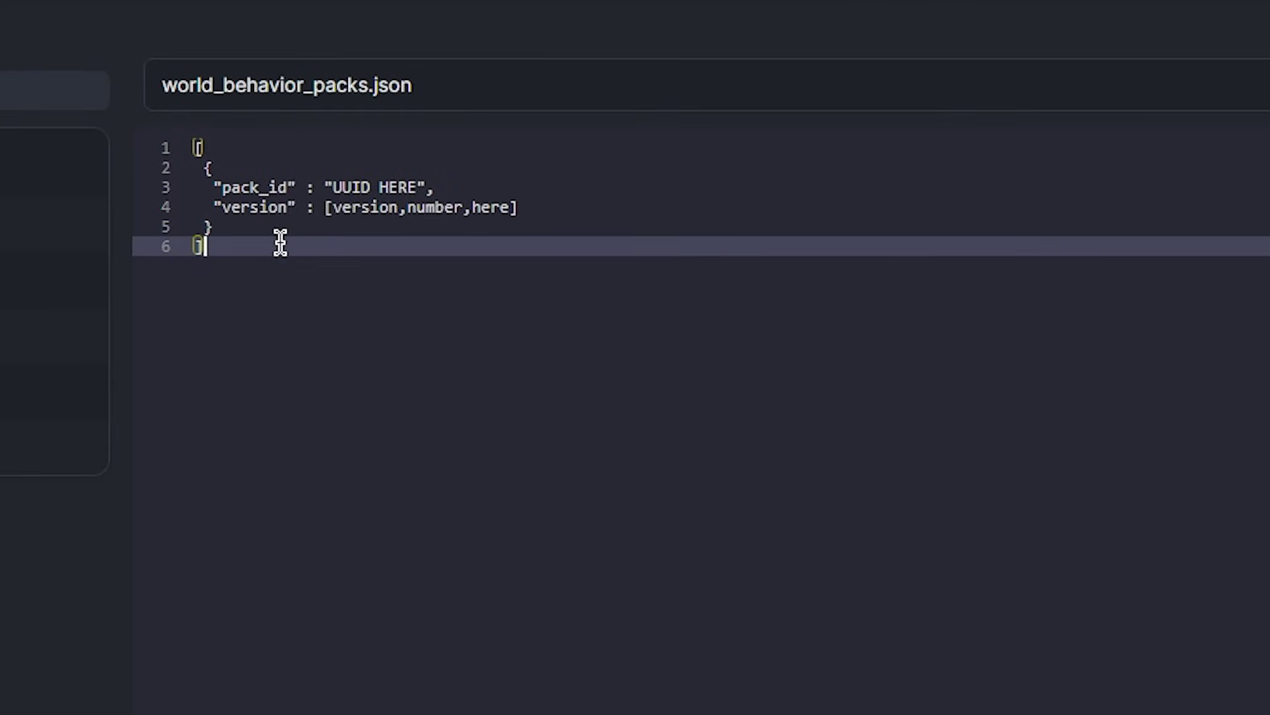
Copy the header uuid from Sleeping Bags 1.0 BP's manifest.json in VS Code into pack_id
{"action": "key", "text": "alt+Tab"}
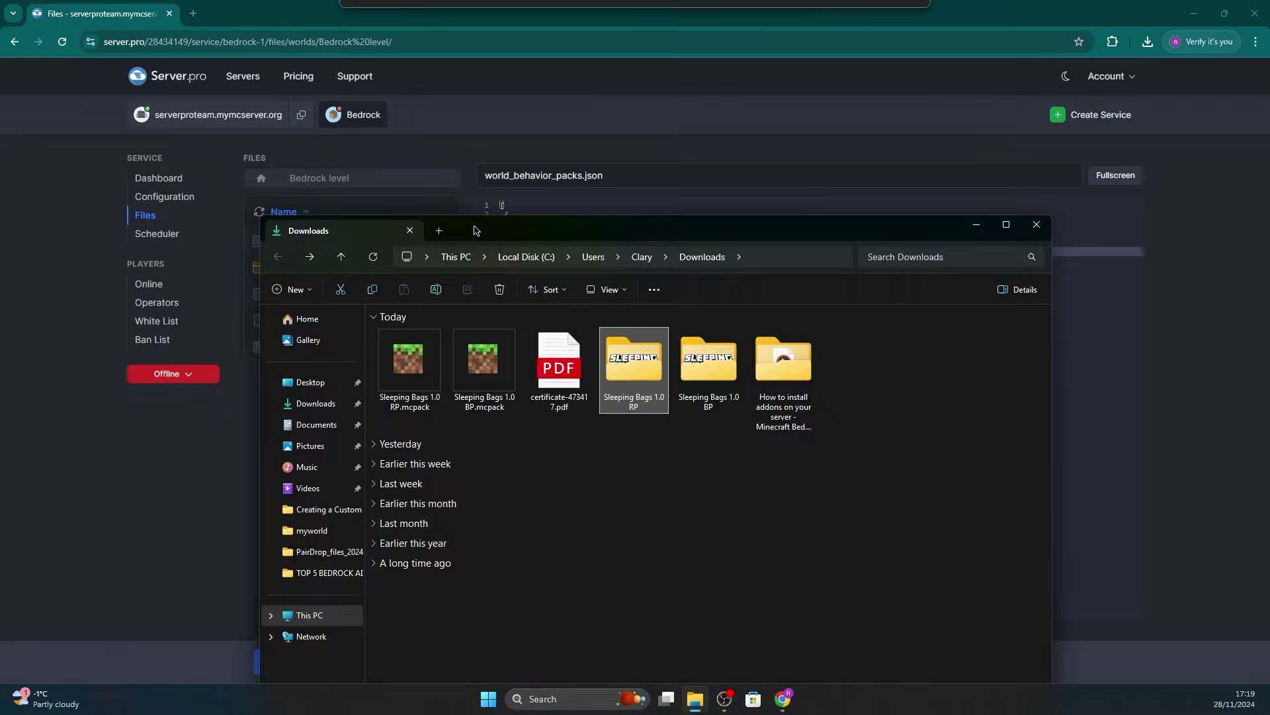
{"action": "double_click", "coordinate": [706, 362]}
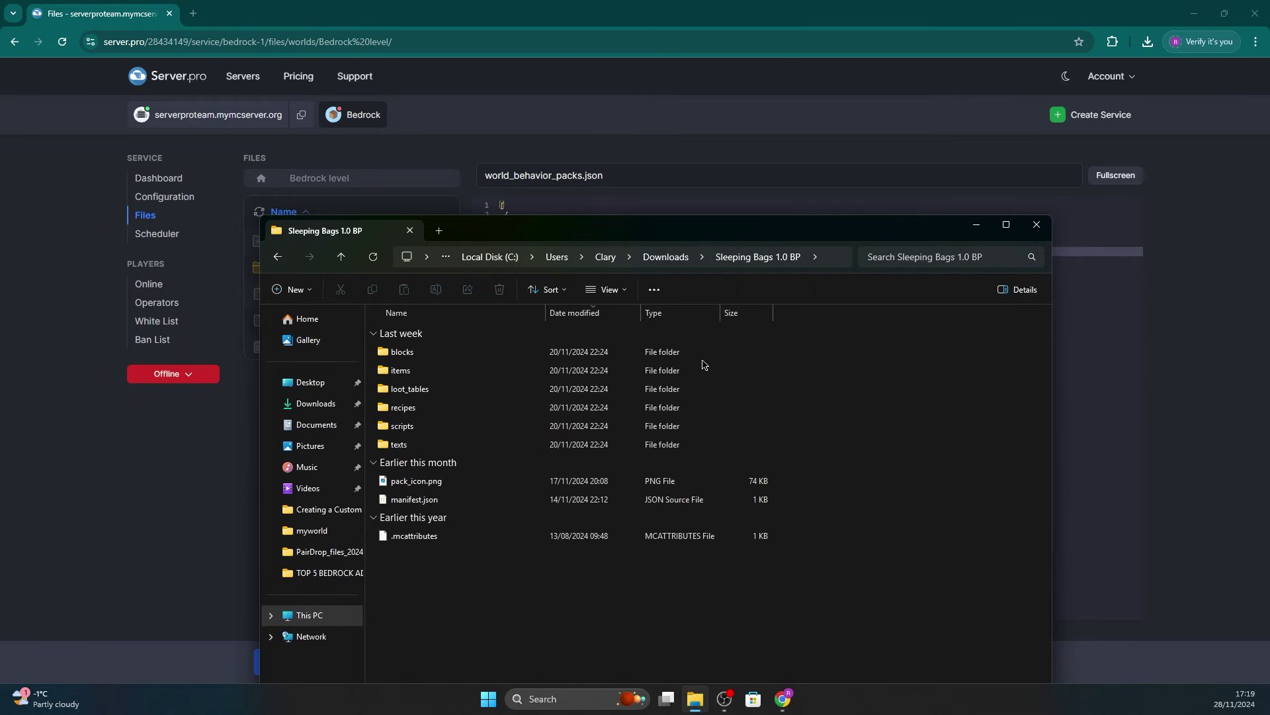
{"action": "double_click", "coordinate": [625, 499]}
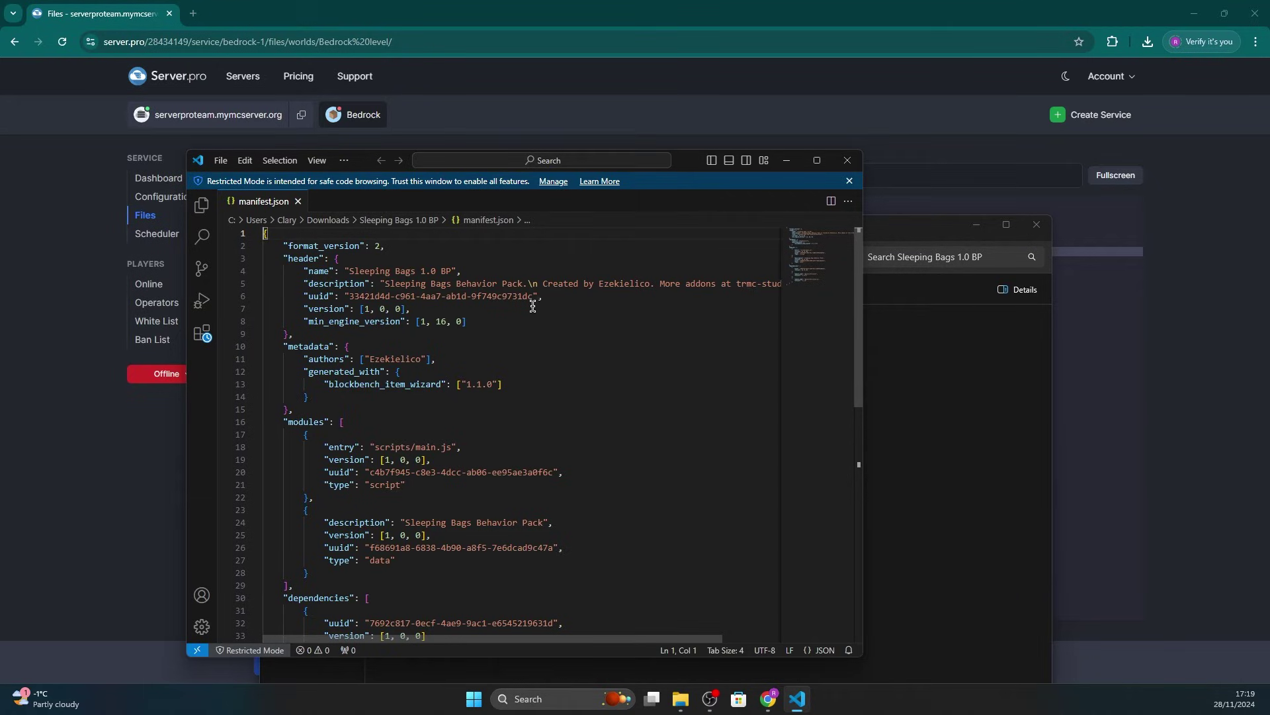
{"action": "left_click_drag", "start_coordinate": [535, 298], "coordinate": [368, 311]}
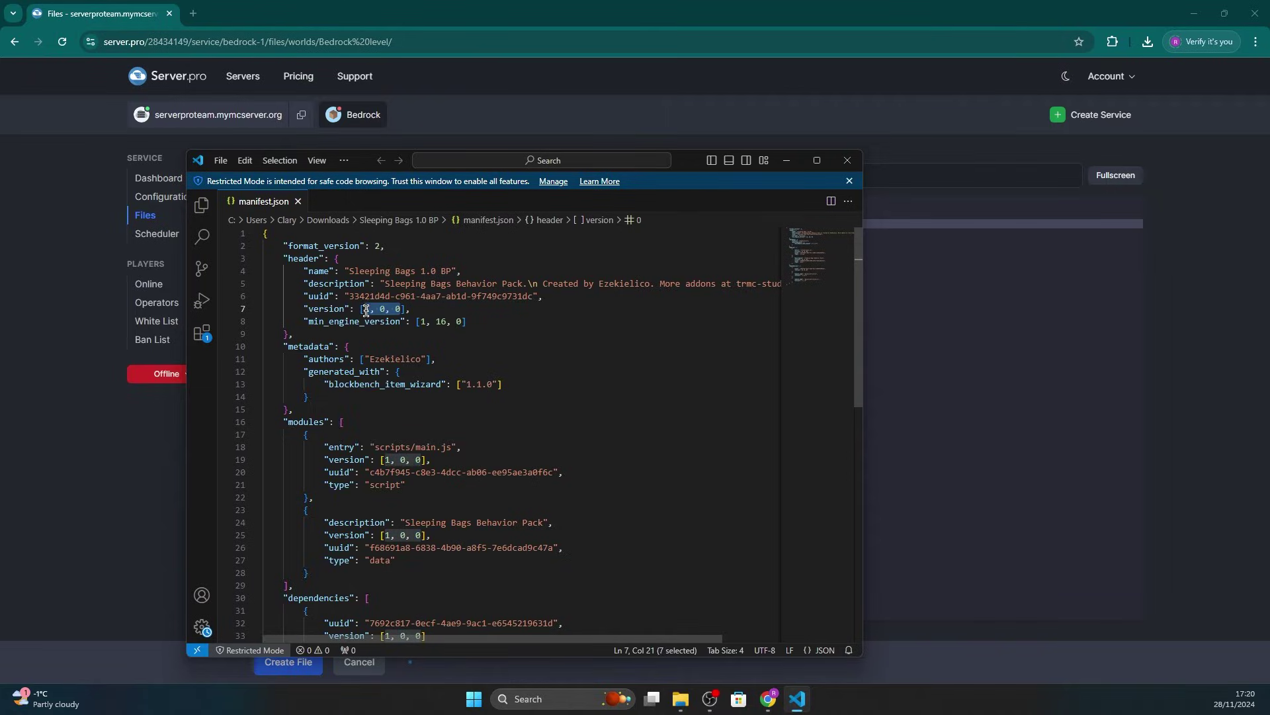
{"action": "left_click", "coordinate": [952, 326]}
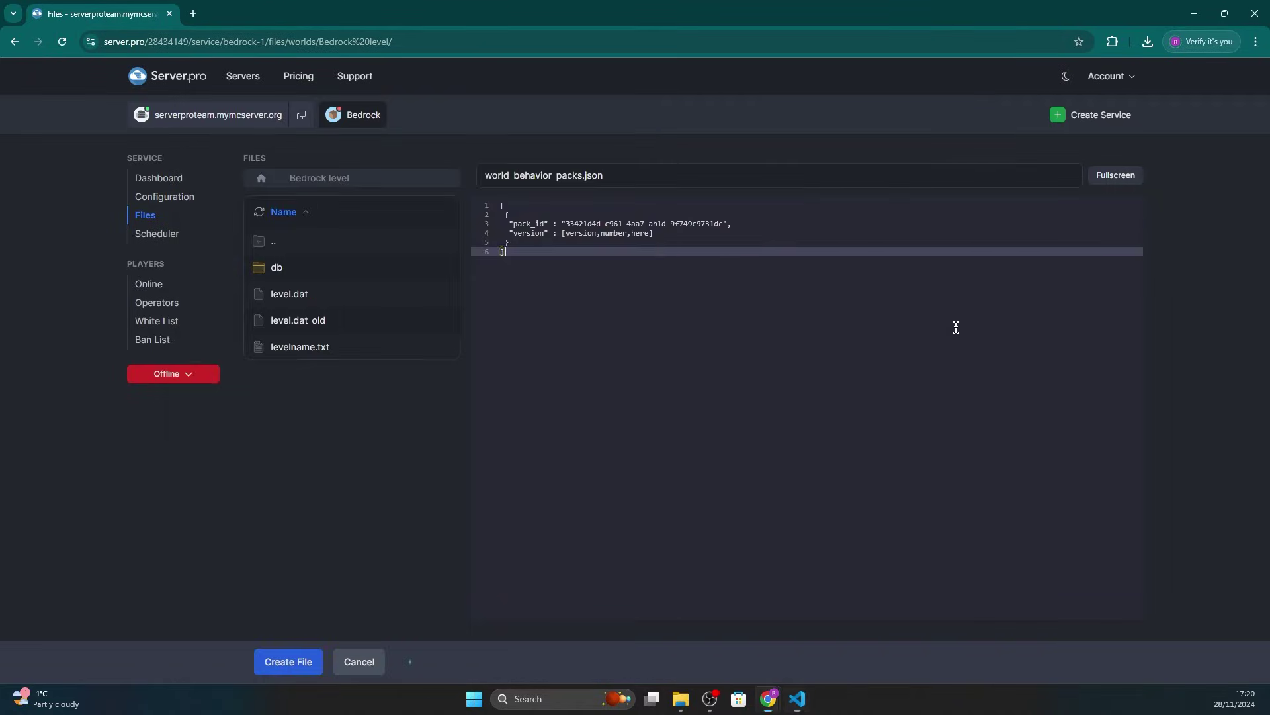
Set the version in world_behavior_packs.json to 1, 0, 0 and save the file
{"action": "left_click_drag", "start_coordinate": [649, 234], "coordinate": [566, 234]}
{"action": "type", "text": "1, 0, 0"}
{"action": "left_click", "coordinate": [304, 660]}
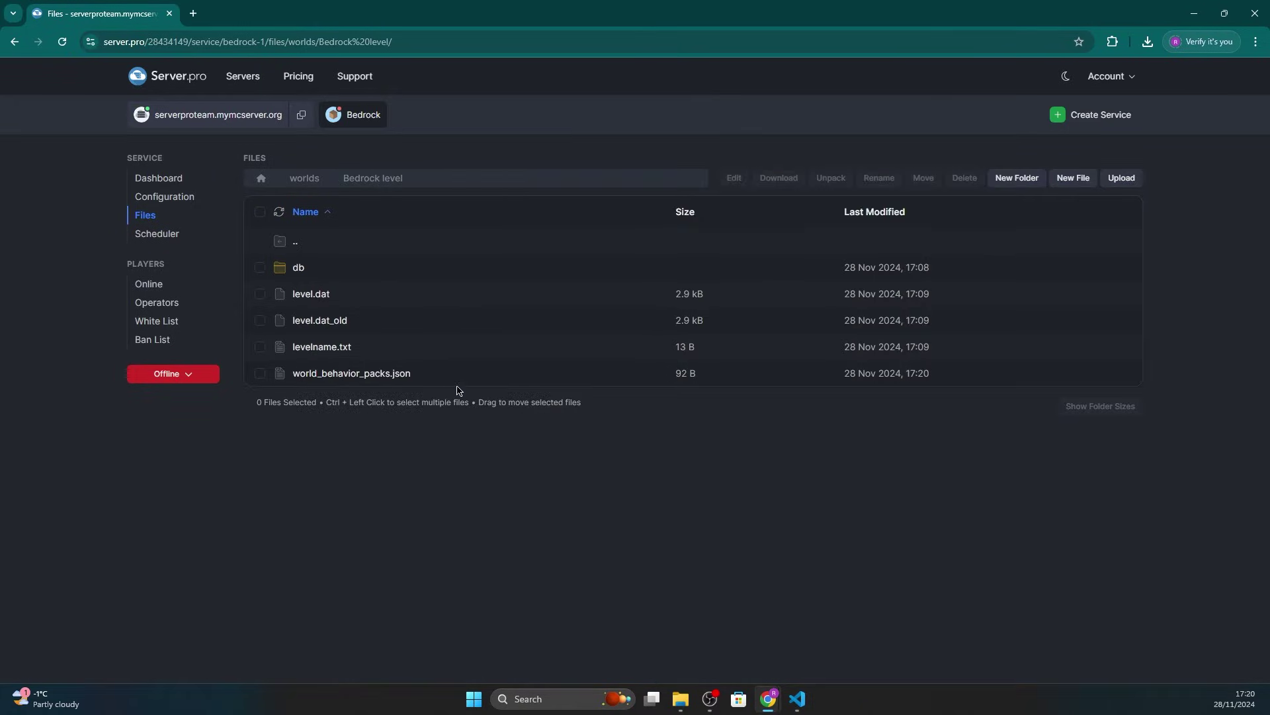
Create world_resource_packs.json with the pack template, resource pack UUID and version 1, 0, 0
{"action": "left_click", "coordinate": [1074, 188]}
{"action": "left_click", "coordinate": [557, 180]}
{"action": "type", "text": "world_resource_packs.json"}
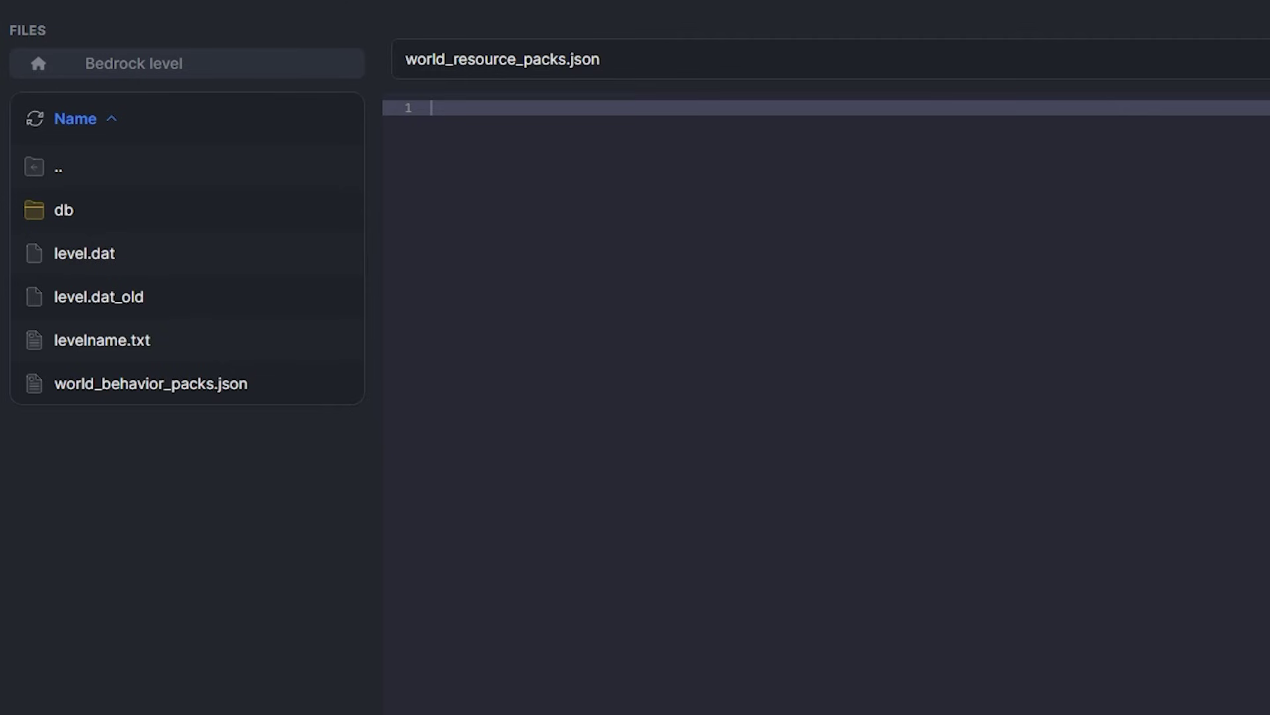
{"action": "type", "text": "[  {   \"pack_id\" : \"UUID HERE\",   \"version\" : [version,number,here]  } ]"}
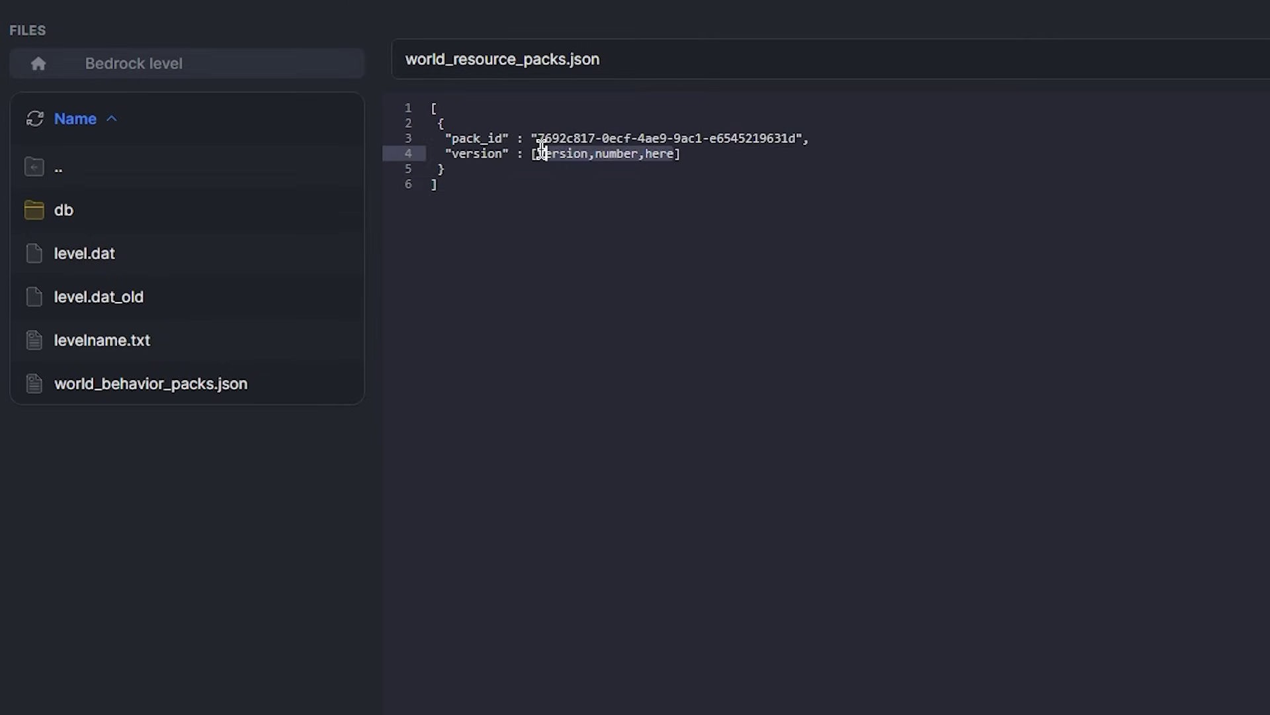
{"action": "type", "text": "1, 0, 0"}
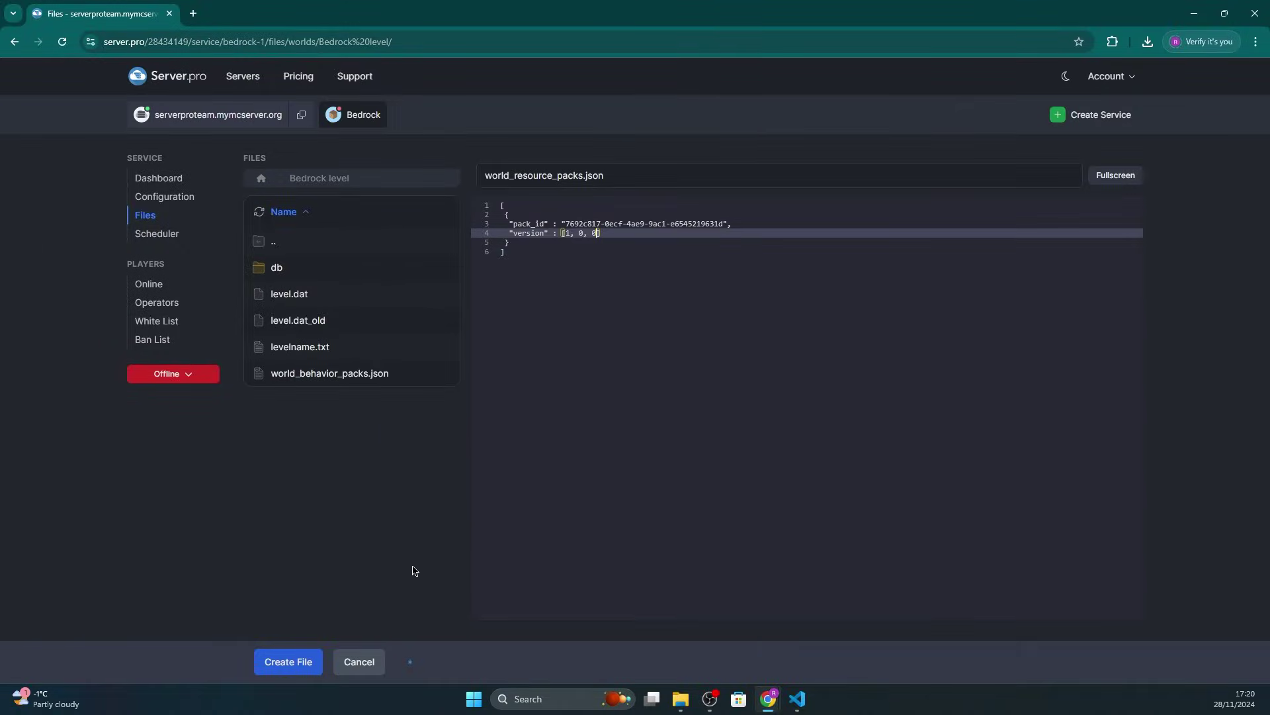
{"action": "left_click", "coordinate": [296, 659]}
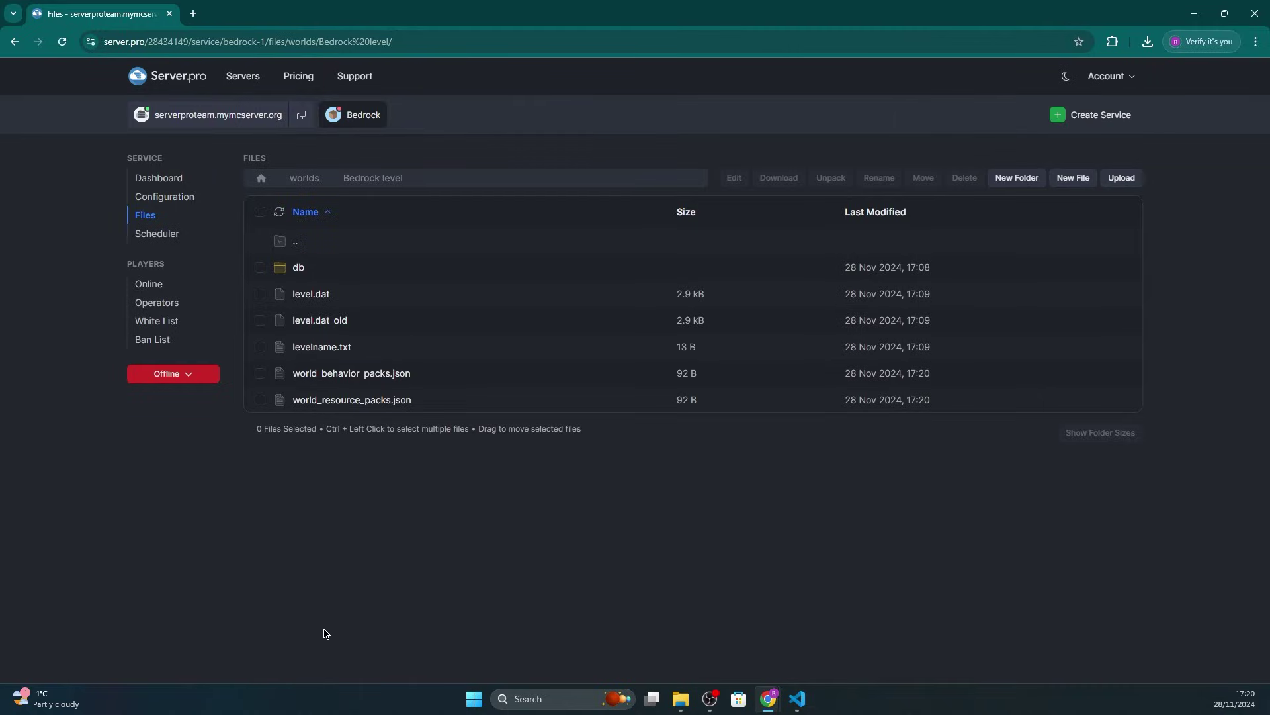
Power the Bedrock server back on, copy its hostname, and check port 2039 in Configuration
{"action": "left_click", "coordinate": [154, 371]}
{"action": "left_click", "coordinate": [167, 410]}
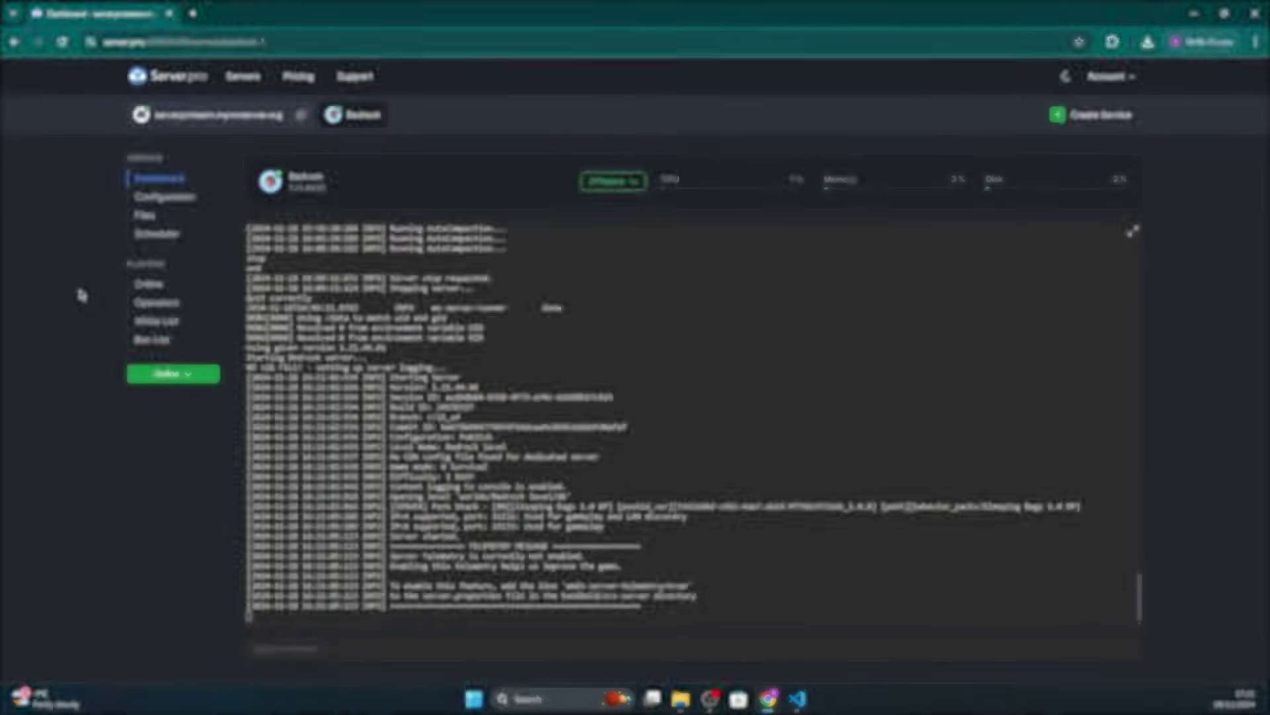
{"action": "left_click", "coordinate": [303, 116]}
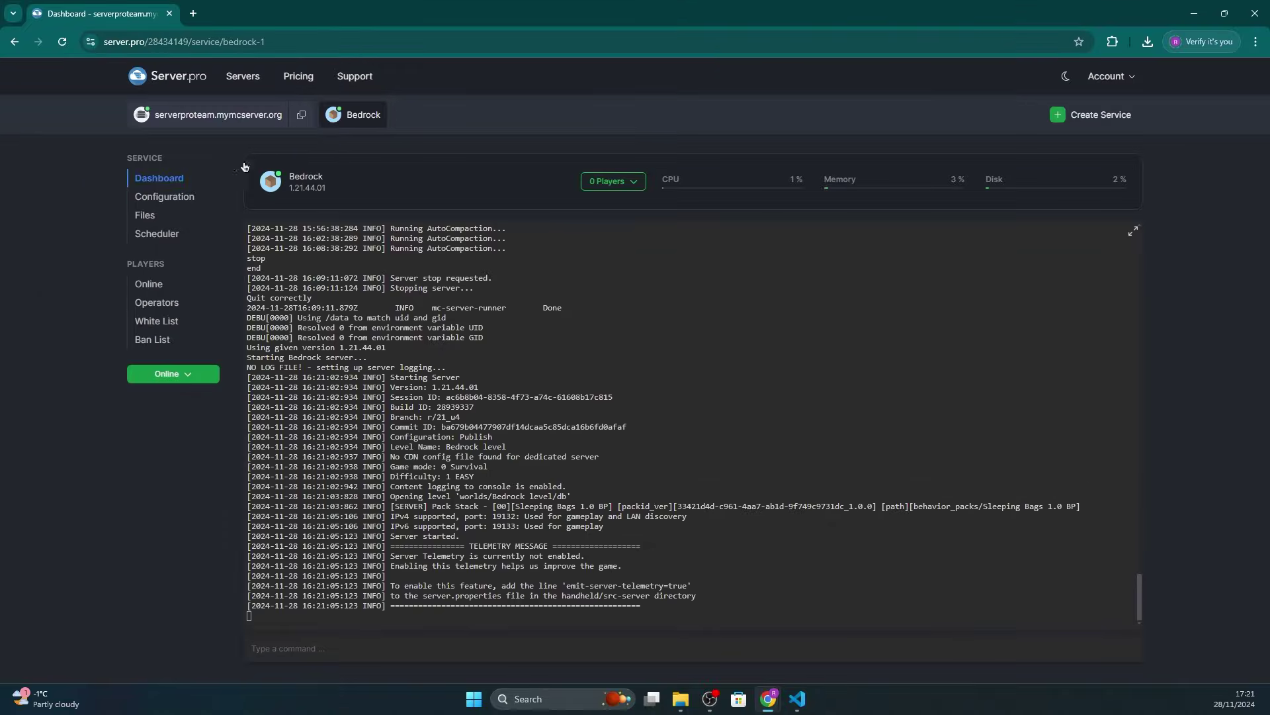
{"action": "left_click", "coordinate": [188, 198]}
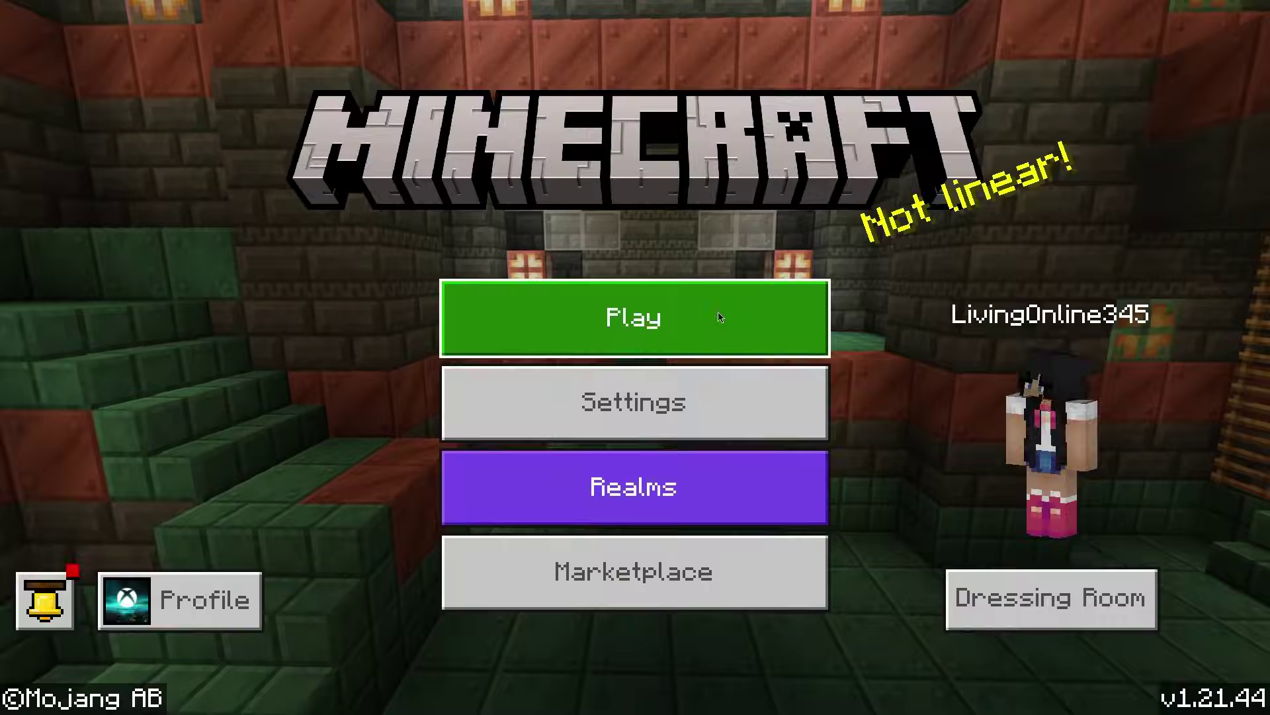
Open Minecraft's Servers tab and start adding an external server
{"action": "left_click", "coordinate": [717, 315]}
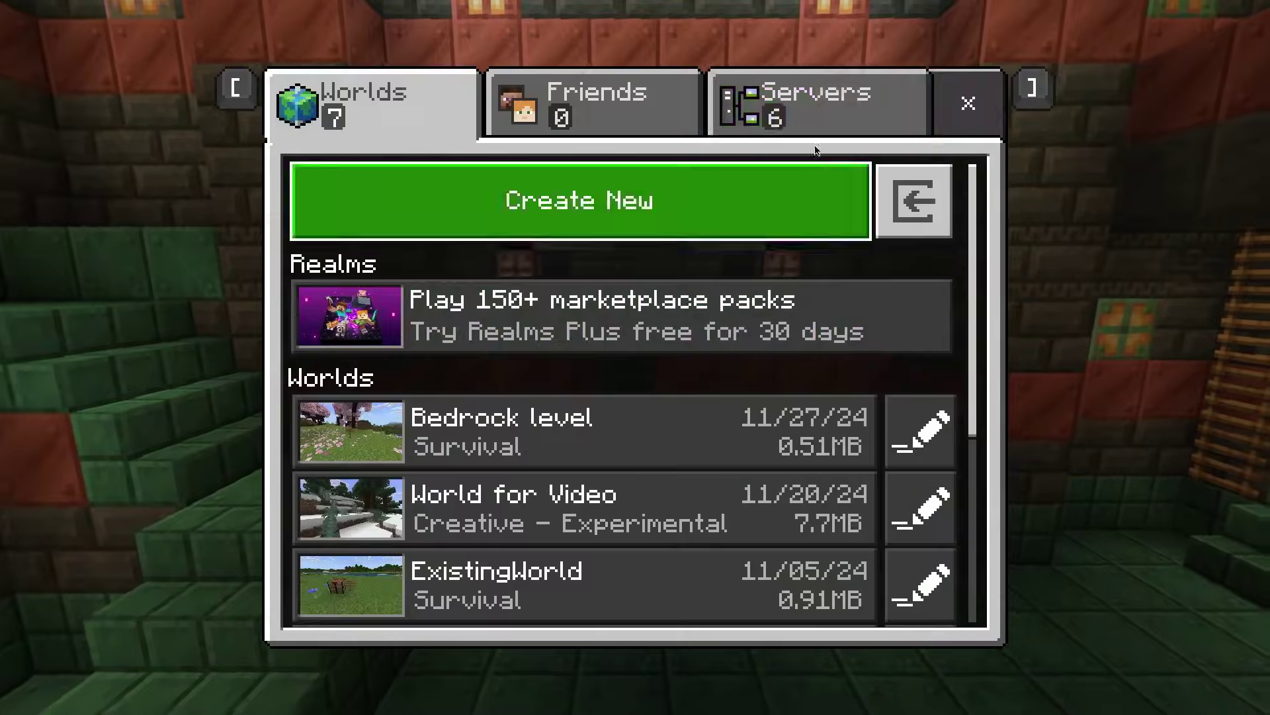
{"action": "left_click", "coordinate": [819, 119]}
{"action": "scroll", "coordinate": [515, 449], "scroll_direction": "down", "scroll_amount": 4}
{"action": "left_click", "coordinate": [459, 595]}
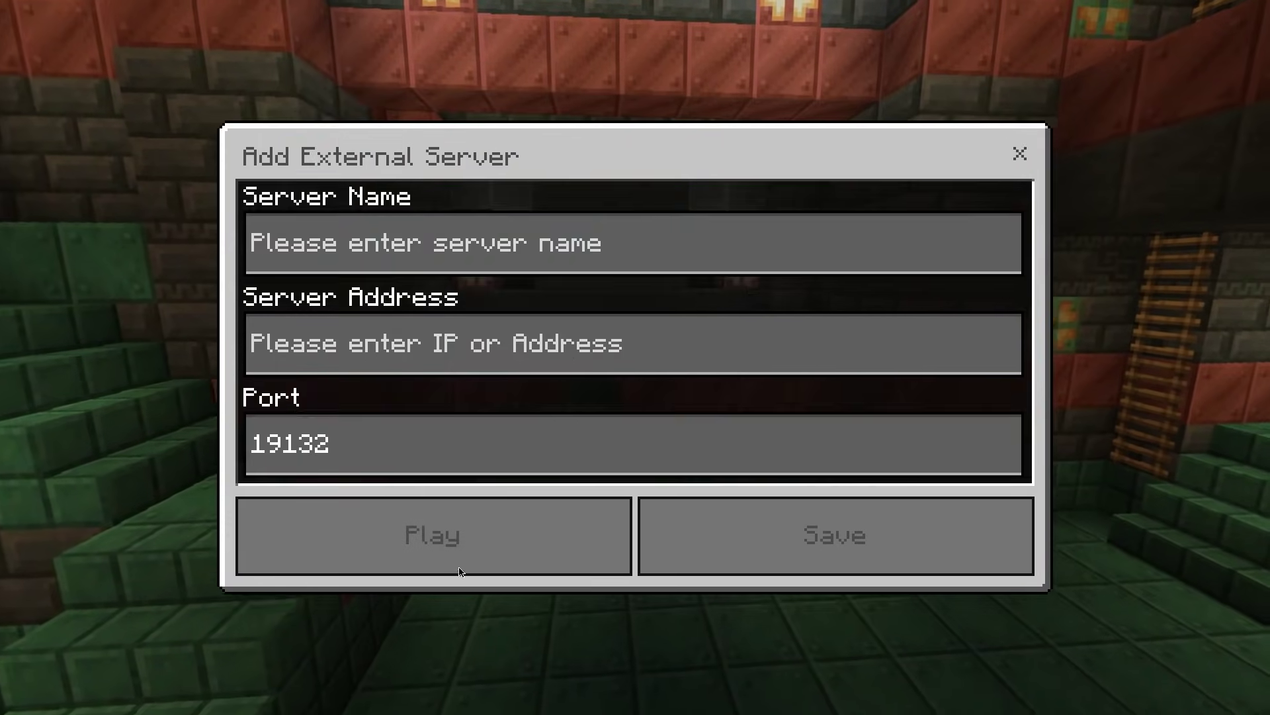
{"action": "left_click", "coordinate": [467, 246]}
Add serverproteam.mymcserver.org on port 2039 named 'server' and connect to it
{"action": "left_click", "coordinate": [430, 343]}
{"action": "key", "text": "ctrl+v"}
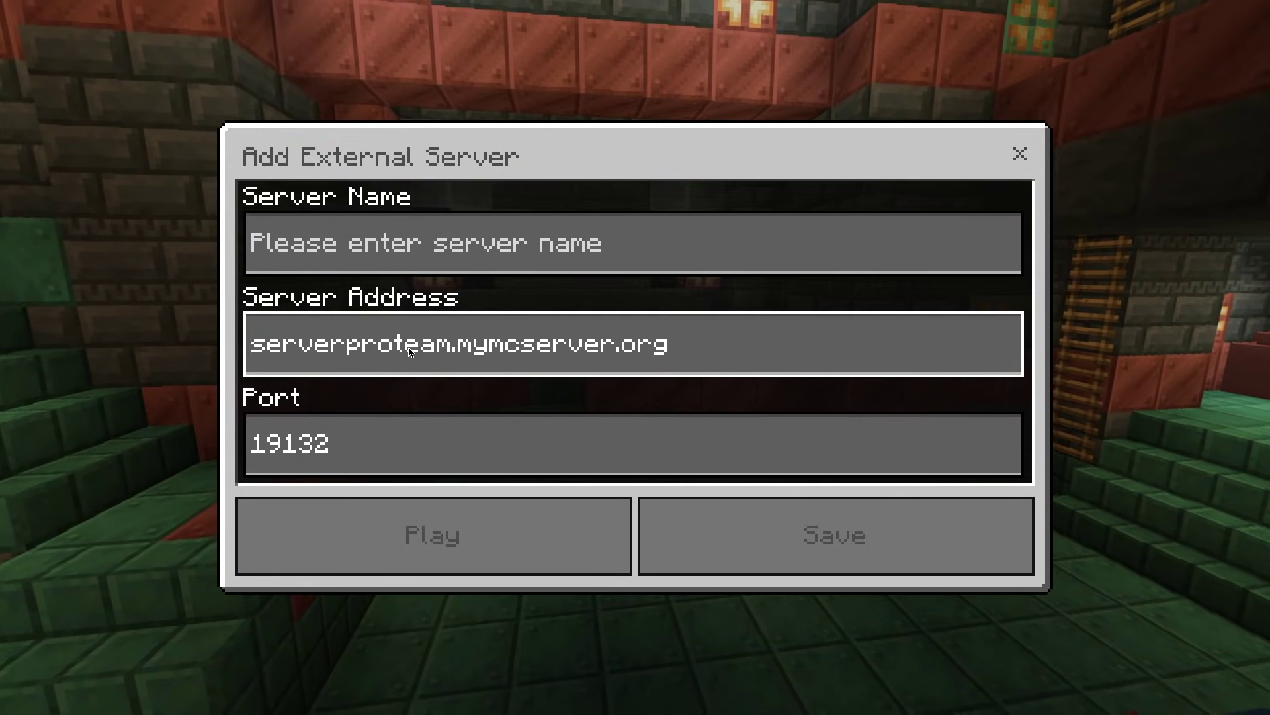
{"action": "left_click", "coordinate": [439, 235]}
{"action": "left_click", "coordinate": [385, 448]}
{"action": "key", "text": "BackSpace"}
{"action": "key", "text": "BackSpace"}
{"action": "key", "text": "BackSpace"}
{"action": "key", "text": "BackSpace"}
{"action": "key", "text": "BackSpace"}
{"action": "type", "text": "2039"}
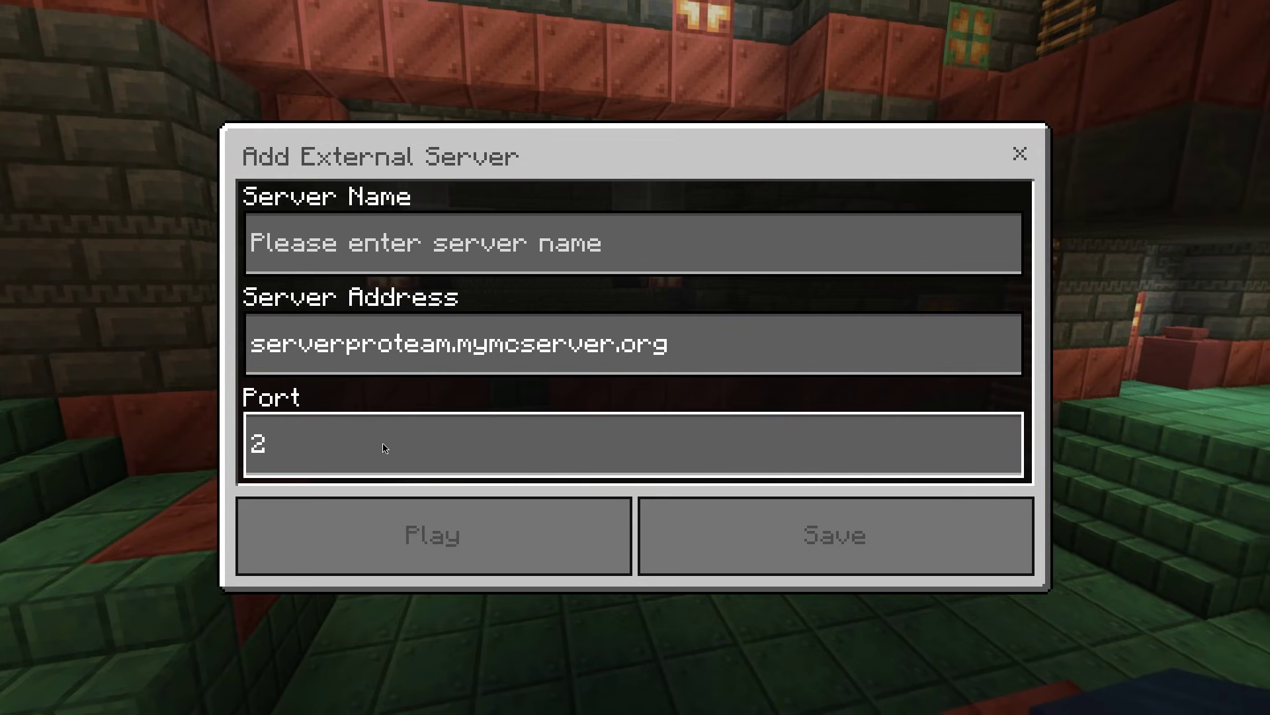
{"action": "left_click", "coordinate": [397, 250]}
{"action": "type", "text": "server"}
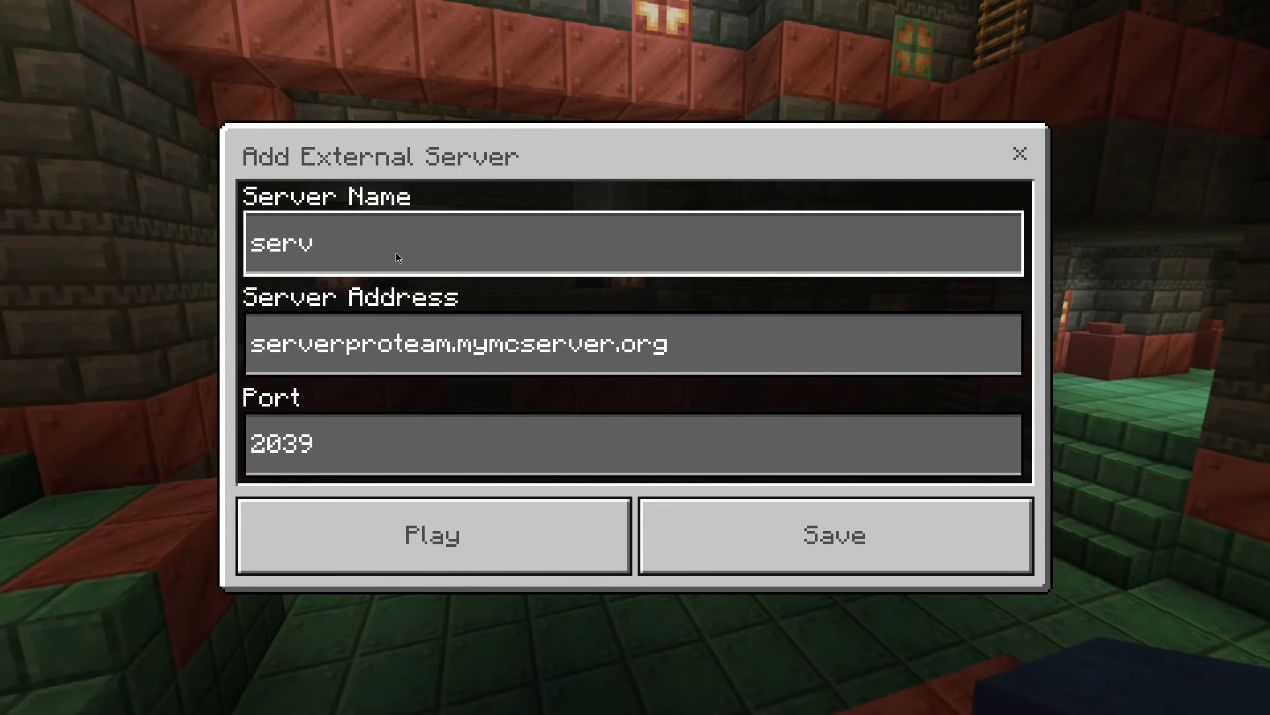
{"action": "left_click", "coordinate": [417, 521]}
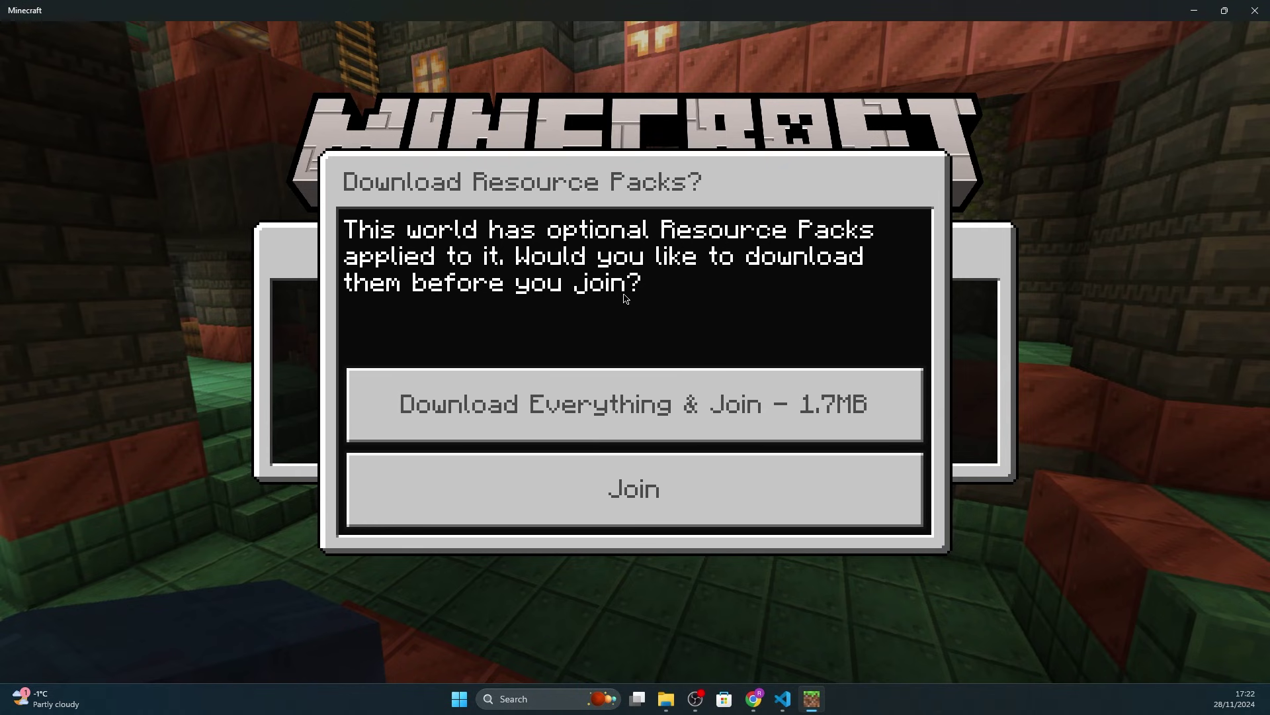
Join the server with all its packs and put a gray sleeping bag in the first hotbar slot
{"action": "left_click", "coordinate": [472, 397]}
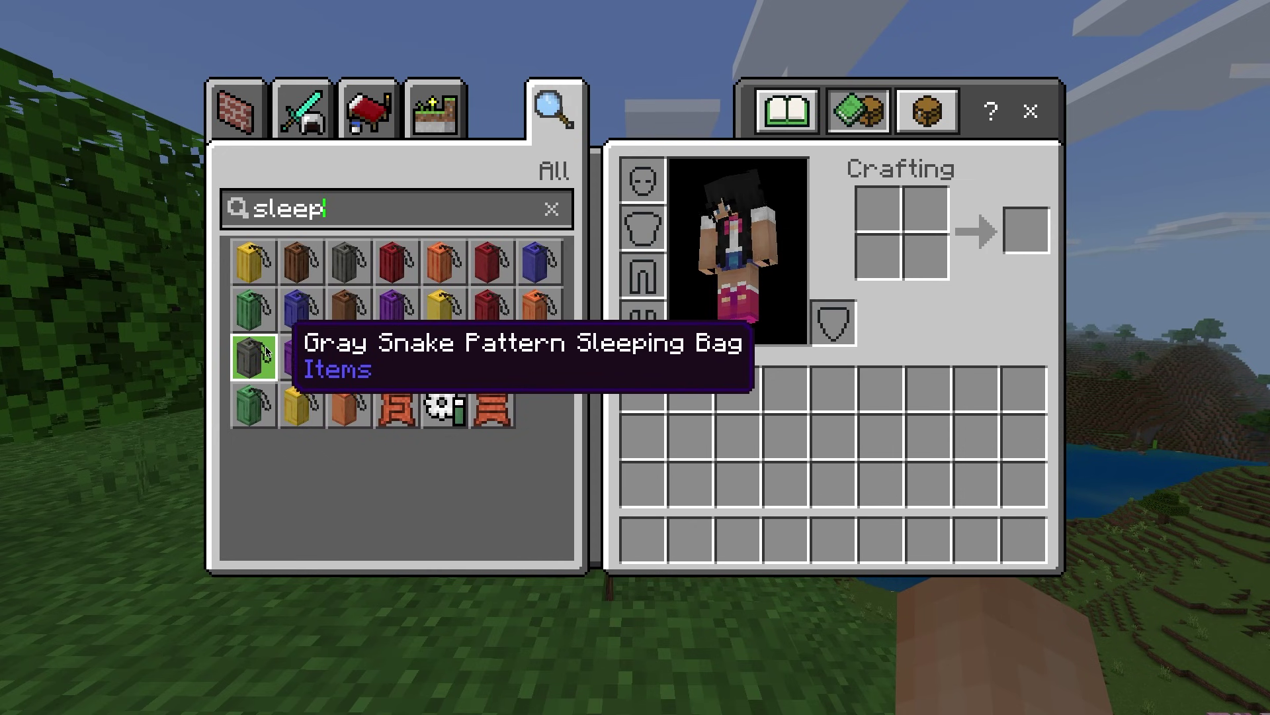
{"action": "left_click", "coordinate": [264, 351]}
{"action": "left_click", "coordinate": [643, 540]}
{"action": "key", "text": "e"}
Place the gray sleeping bag on the grass and use it to open the Sleeping Bags time menu
{"action": "right_click", "coordinate": [635, 358]}
{"action": "scroll", "coordinate": [635, 357], "scroll_direction": "down", "scroll_amount": 1}
{"action": "right_click", "coordinate": [636, 357]}
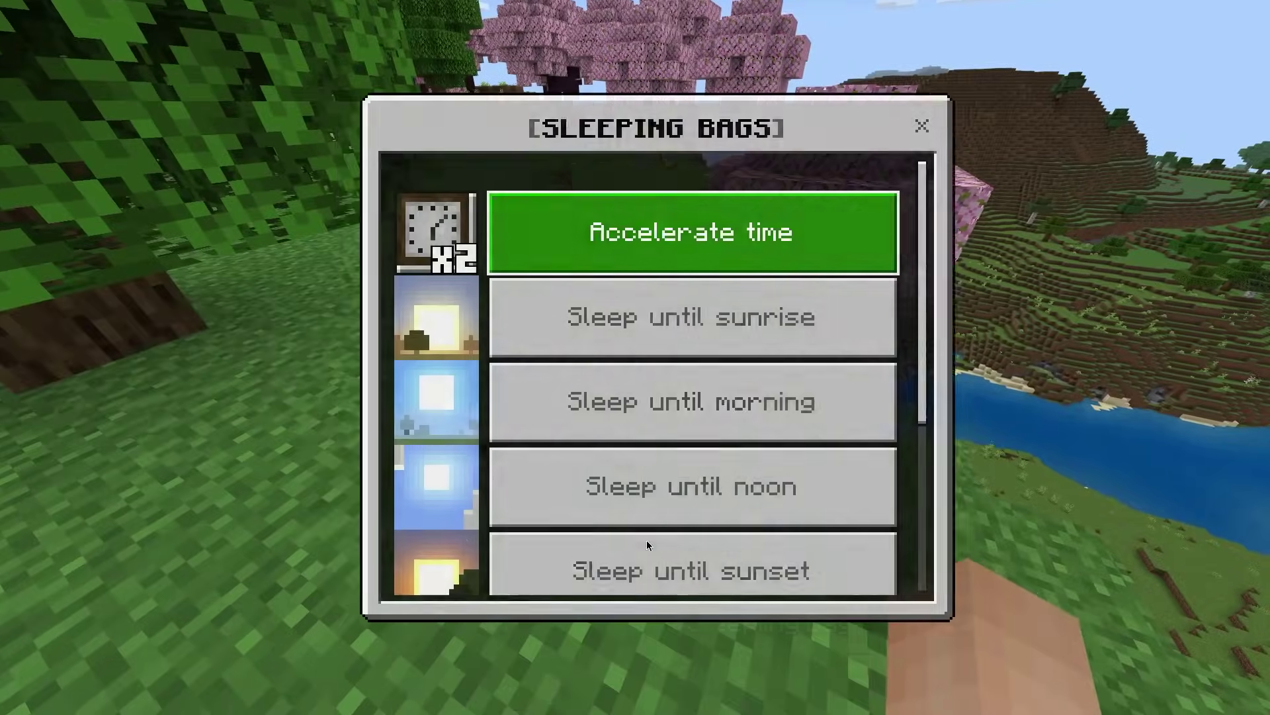
{"action": "scroll", "coordinate": [681, 459], "scroll_direction": "down", "scroll_amount": 2}
{"action": "scroll", "coordinate": [681, 459], "scroll_direction": "up", "scroll_amount": 2}
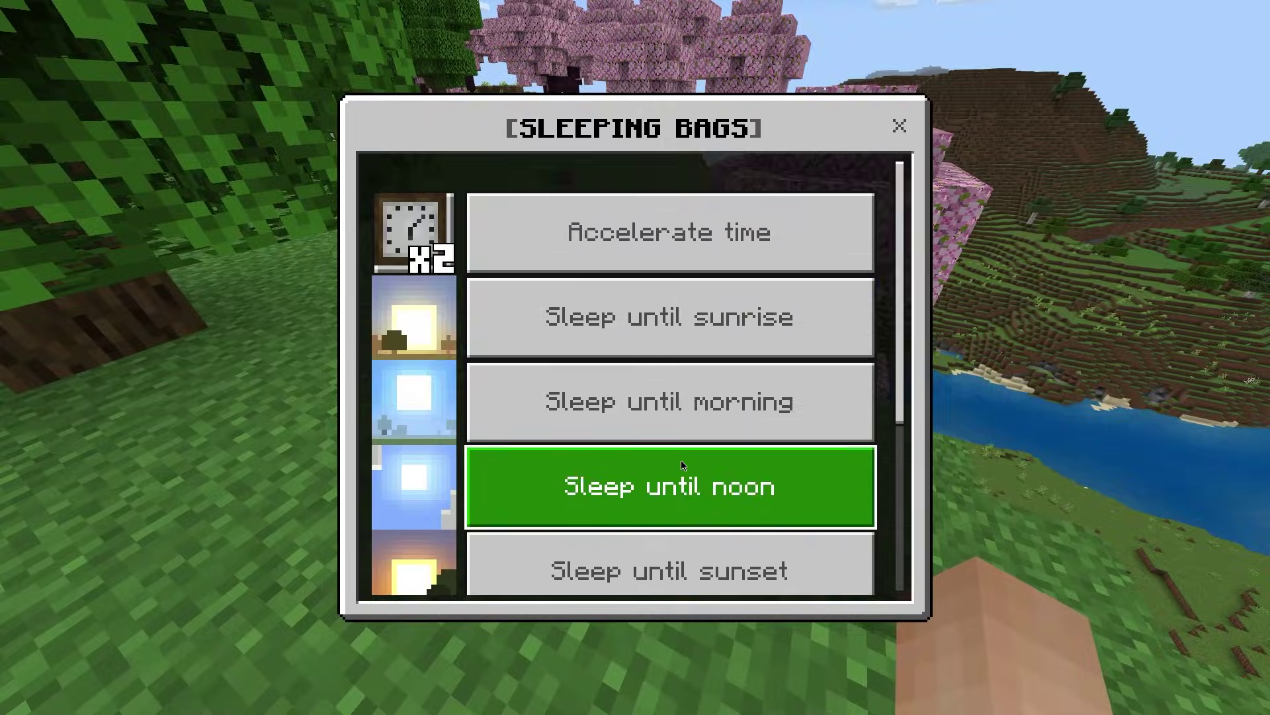